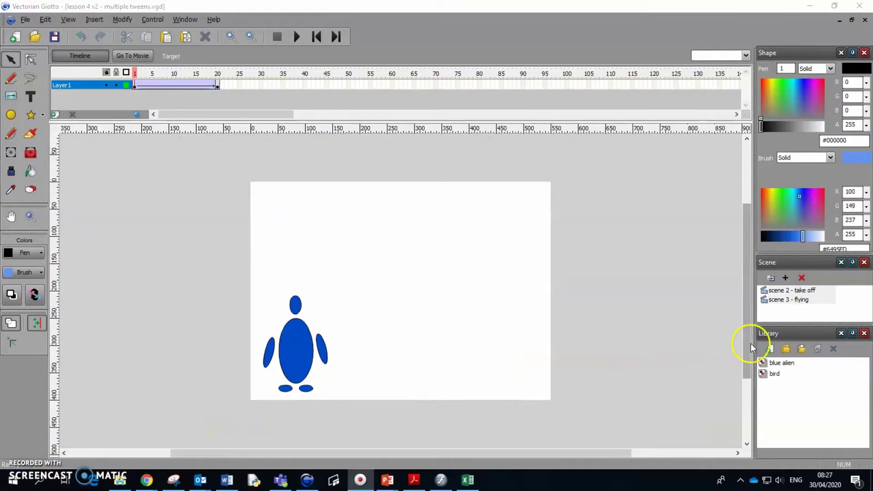
Step: Create a new movie clip named jet in the library
{"action": "left_click", "coordinate": [769, 349]}
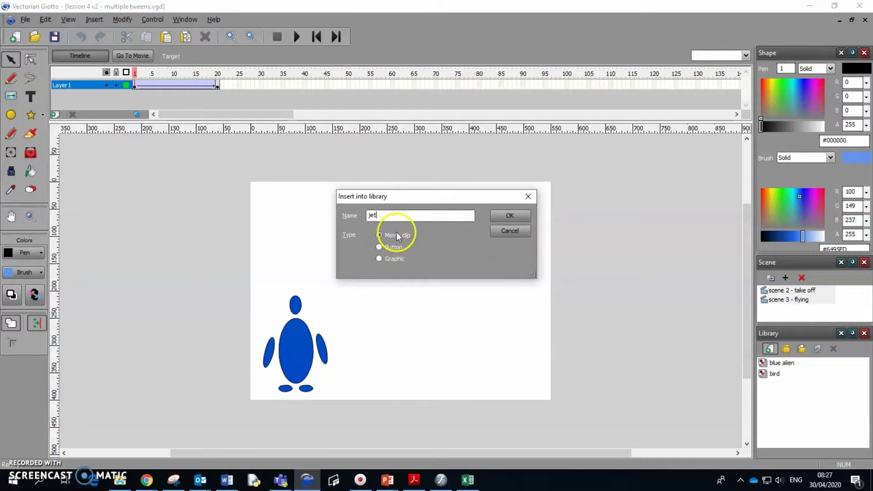
{"action": "left_click", "coordinate": [509, 216]}
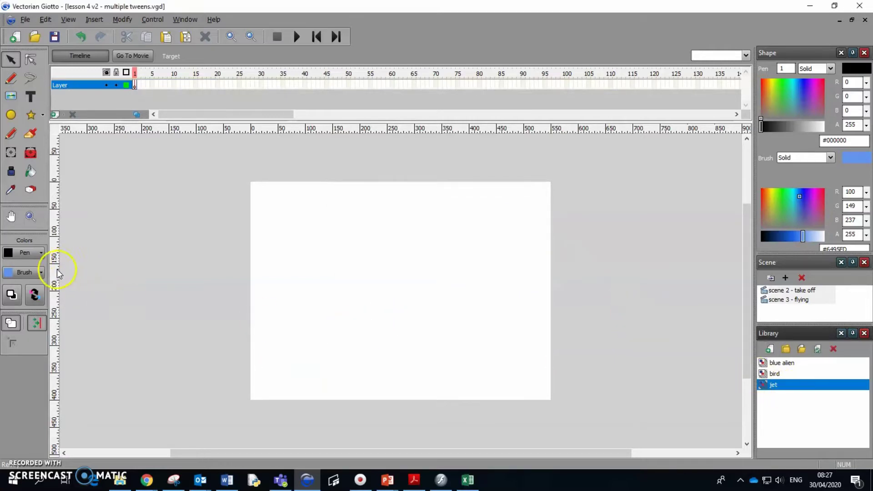
Step: Set the brush to a custom dark red with red 196, green 0 and blue 0
{"action": "left_click", "coordinate": [42, 273]}
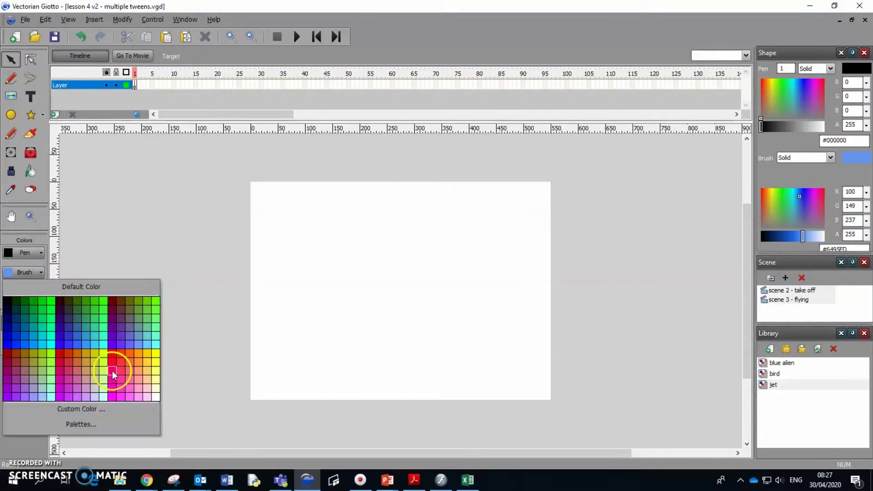
{"action": "left_click", "coordinate": [88, 406]}
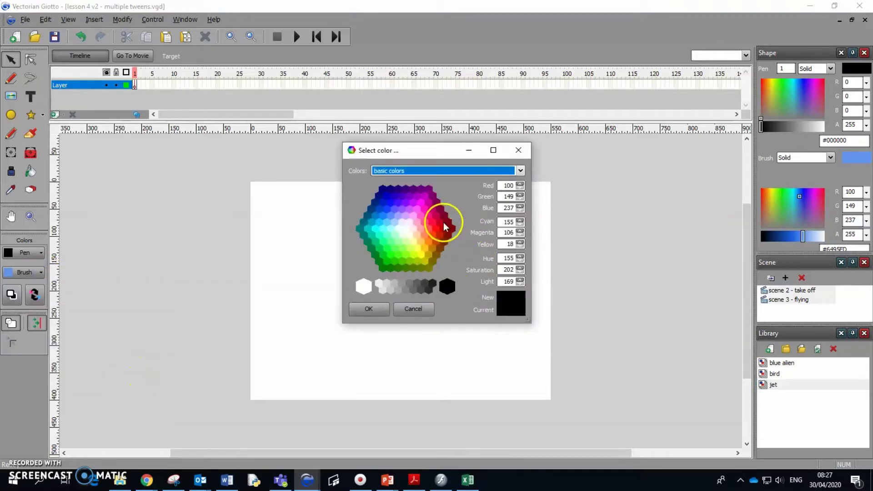
{"action": "left_click", "coordinate": [443, 228]}
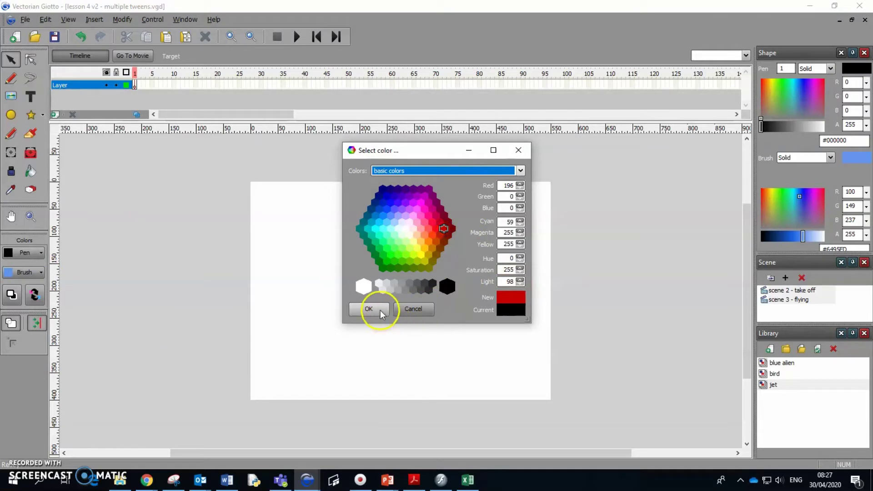
{"action": "left_click", "coordinate": [368, 309]}
Step: Draw a large five-pointed red star and move it to the middle of the stage
{"action": "left_click", "coordinate": [34, 115]}
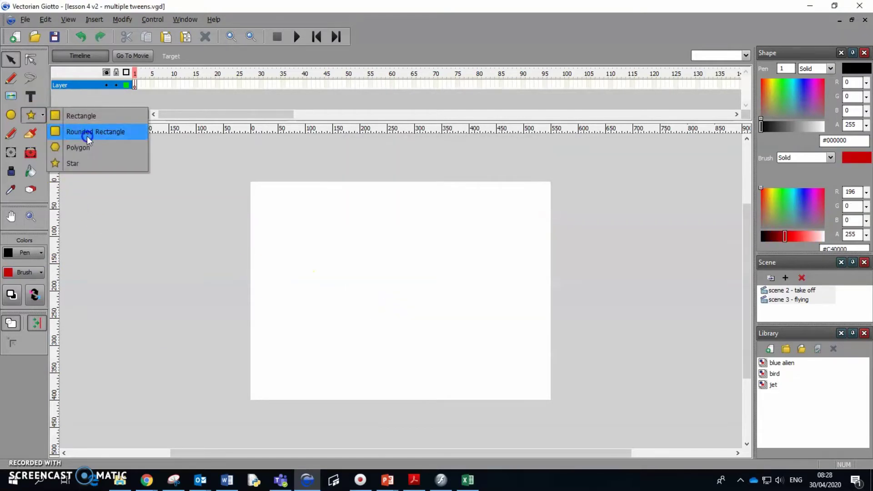
{"action": "left_click", "coordinate": [86, 162]}
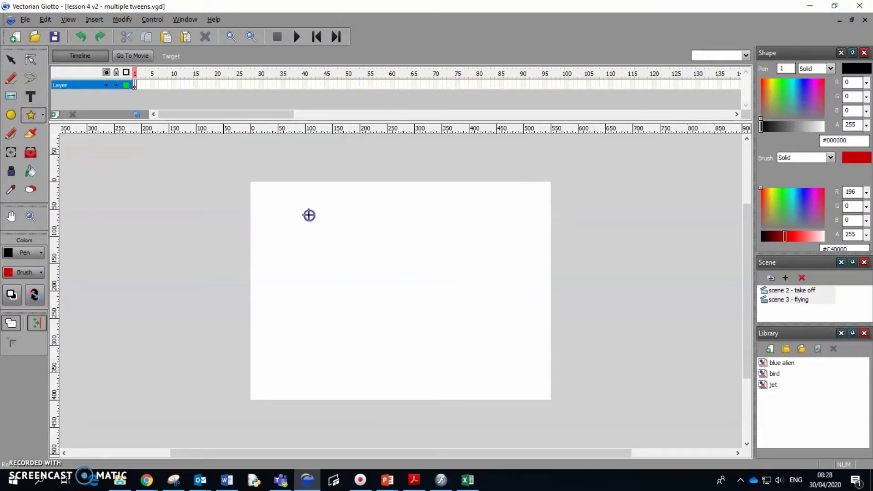
{"action": "left_click_drag", "start_coordinate": [304, 211], "coordinate": [369, 291]}
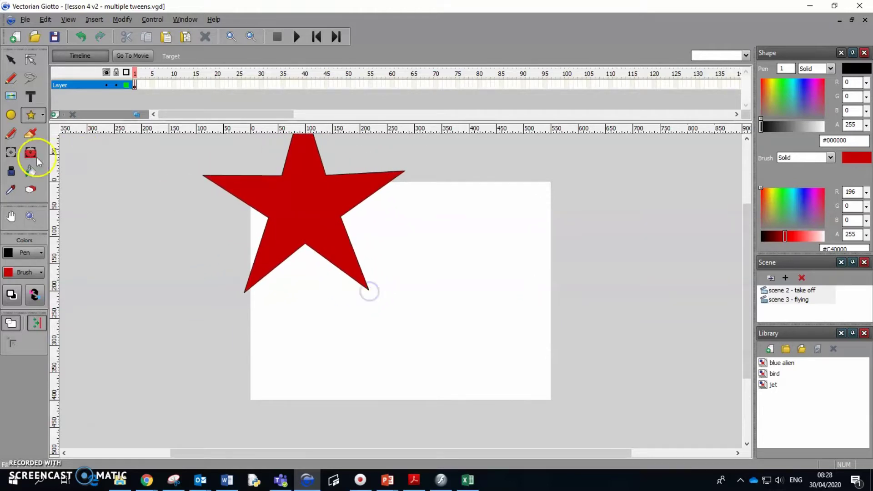
{"action": "left_click", "coordinate": [10, 152]}
{"action": "left_click_drag", "start_coordinate": [272, 188], "coordinate": [381, 280]}
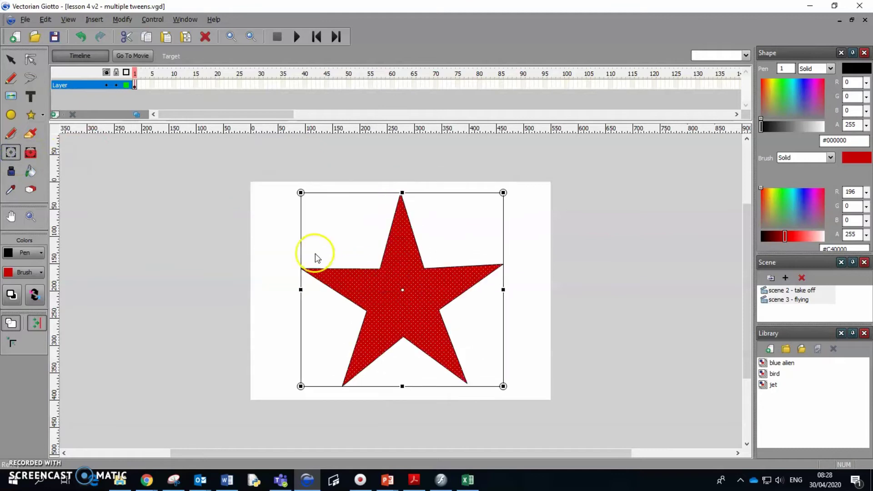
Step: Reshape the red star's base and left half into a flame outline by flattening the base and raising the left tip
{"action": "left_click", "coordinate": [33, 65]}
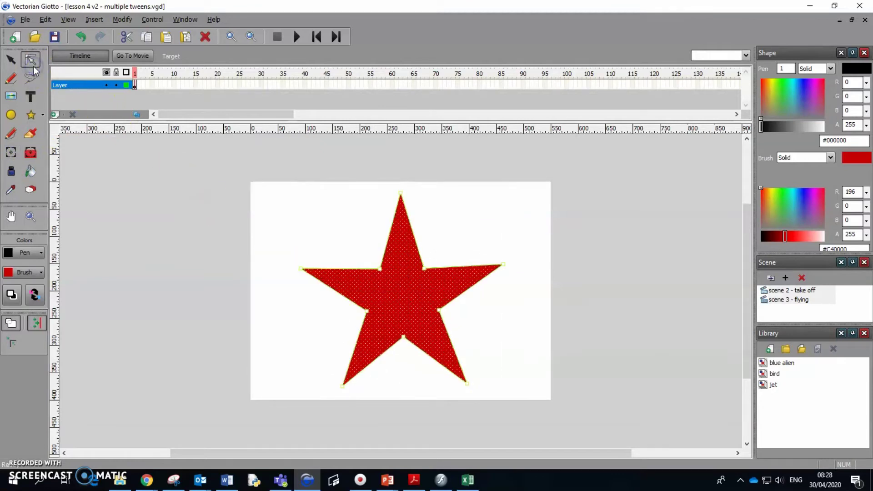
{"action": "left_click", "coordinate": [371, 313]}
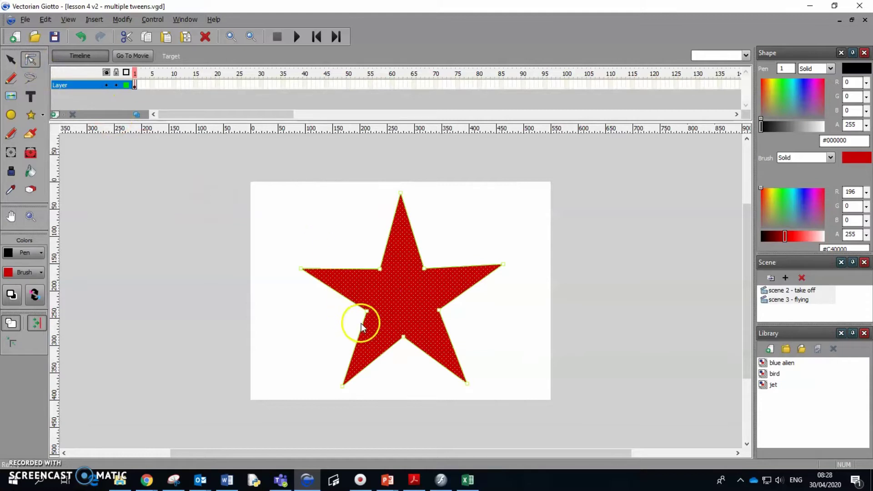
{"action": "left_click_drag", "start_coordinate": [403, 337], "coordinate": [402, 384]}
{"action": "left_click", "coordinate": [367, 313]}
{"action": "left_click_drag", "start_coordinate": [368, 312], "coordinate": [325, 312]}
{"action": "left_click_drag", "start_coordinate": [302, 272], "coordinate": [344, 226]}
{"action": "left_click_drag", "start_coordinate": [380, 269], "coordinate": [371, 252]}
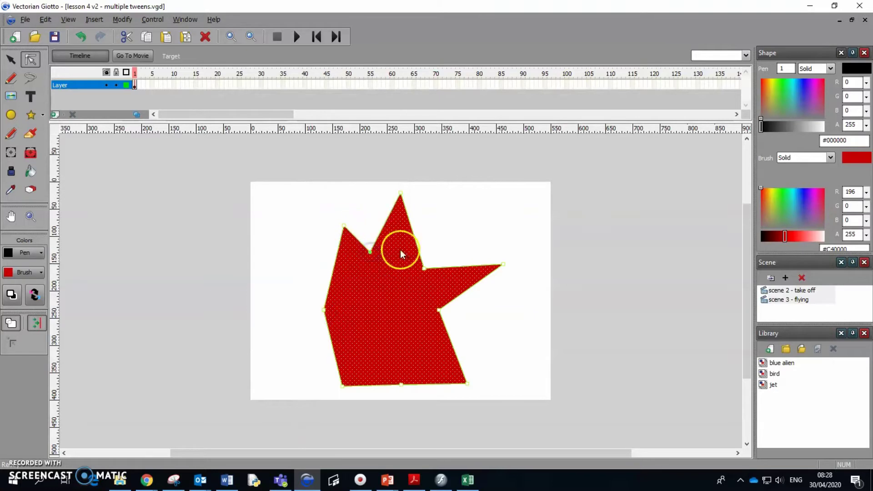
Step: Reshape the red star's right half to mirror the left, raising its right tip and widening the side to complete the flame
{"action": "left_click_drag", "start_coordinate": [424, 270], "coordinate": [440, 251]}
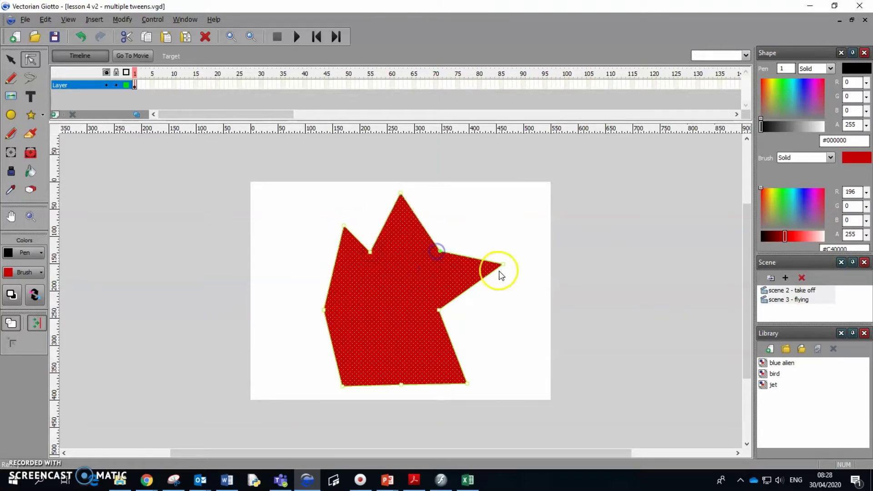
{"action": "left_click_drag", "start_coordinate": [503, 265], "coordinate": [488, 222]}
{"action": "left_click_drag", "start_coordinate": [440, 310], "coordinate": [484, 311]}
{"action": "left_click_drag", "start_coordinate": [488, 223], "coordinate": [472, 211]}
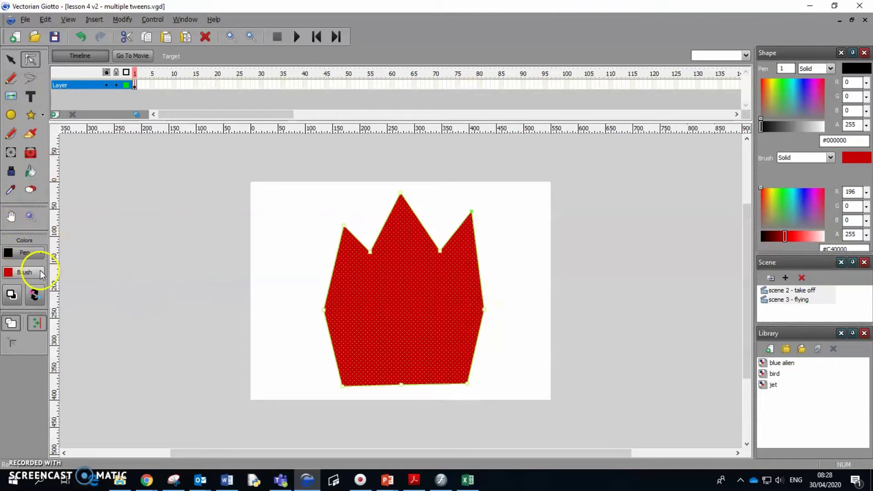
Step: Add a new layer and draw an orange star (255, 153, 51) on it, centred over the red flame
{"action": "left_click", "coordinate": [54, 114]}
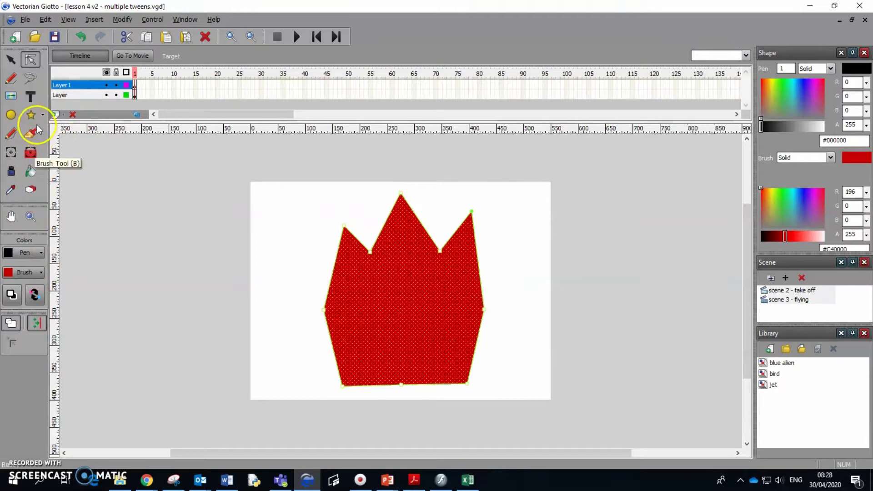
{"action": "left_click", "coordinate": [40, 275]}
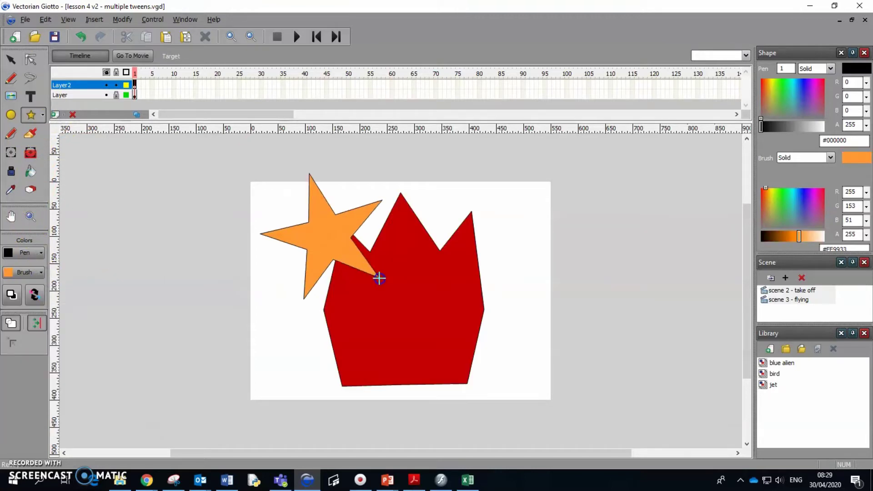
{"action": "left_click_drag", "start_coordinate": [378, 276], "coordinate": [386, 312]}
{"action": "left_click", "coordinate": [11, 153]}
{"action": "left_click_drag", "start_coordinate": [320, 226], "coordinate": [398, 296]}
Step: Reshape the orange star's points into a slightly smaller flame that follows the inside of the red one
{"action": "left_click", "coordinate": [31, 59]}
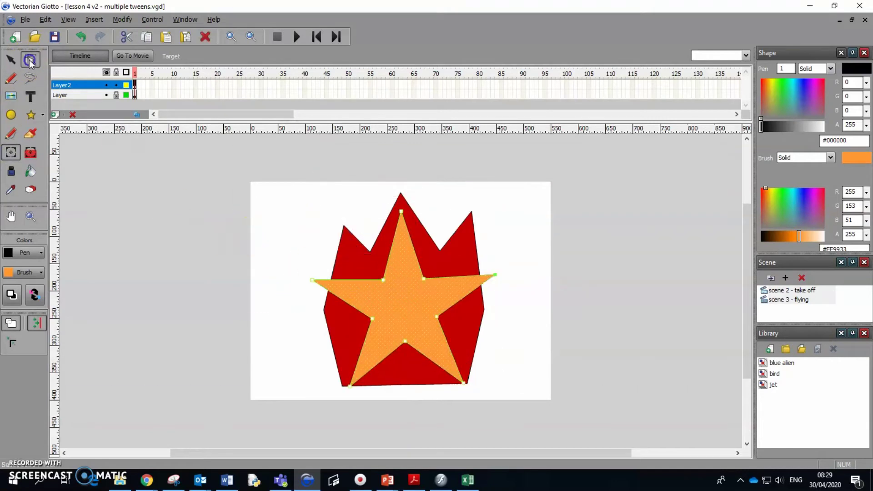
{"action": "left_click_drag", "start_coordinate": [313, 283], "coordinate": [346, 248]}
{"action": "left_click_drag", "start_coordinate": [372, 318], "coordinate": [334, 310]}
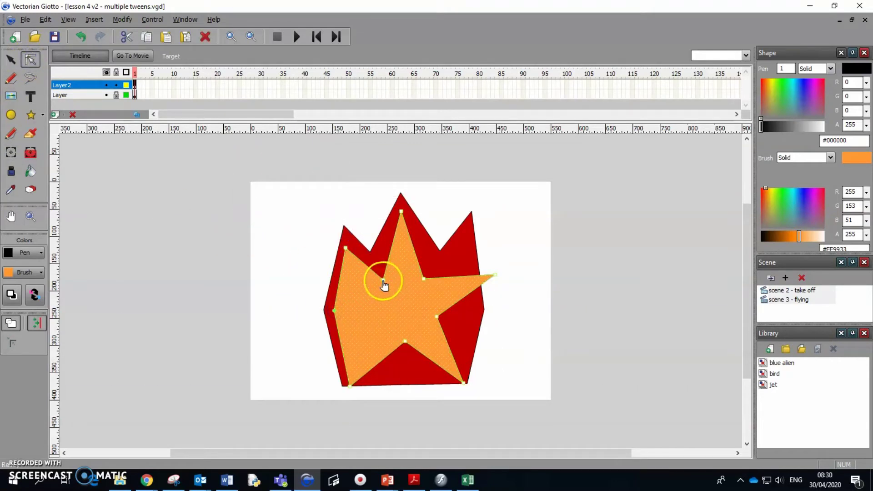
{"action": "left_click_drag", "start_coordinate": [383, 280], "coordinate": [373, 271]}
{"action": "left_click_drag", "start_coordinate": [427, 279], "coordinate": [438, 271]}
{"action": "left_click_drag", "start_coordinate": [495, 274], "coordinate": [469, 236]}
{"action": "left_click_drag", "start_coordinate": [436, 315], "coordinate": [473, 311]}
{"action": "left_click_drag", "start_coordinate": [406, 342], "coordinate": [409, 386]}
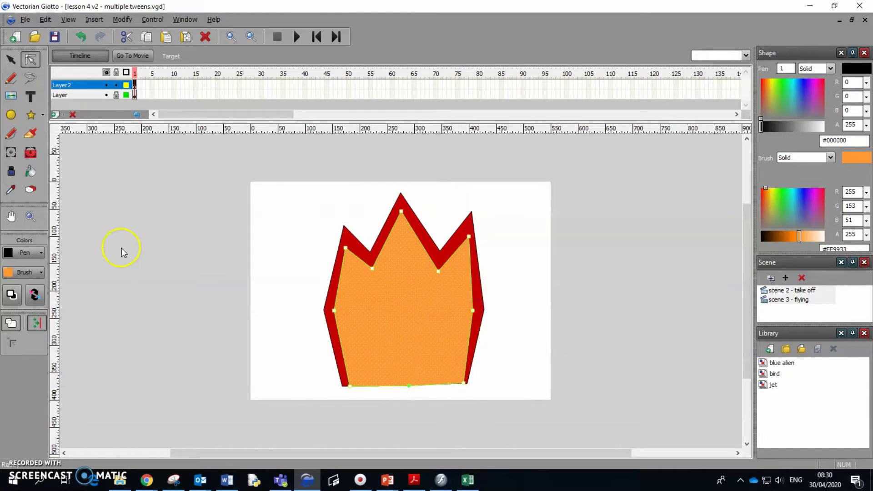
Step: Add a third layer and set the brush to a custom pale yellow (255, 253, 160)
{"action": "left_click", "coordinate": [32, 218]}
{"action": "left_click", "coordinate": [55, 114]}
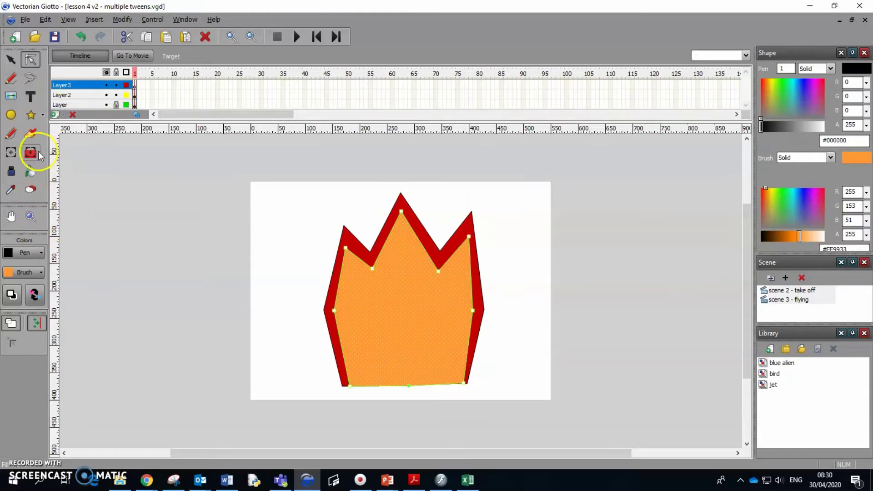
{"action": "left_click", "coordinate": [41, 272]}
{"action": "left_click", "coordinate": [81, 409]}
{"action": "left_click", "coordinate": [411, 258]}
{"action": "left_click", "coordinate": [372, 308]}
{"action": "left_click", "coordinate": [193, 255]}
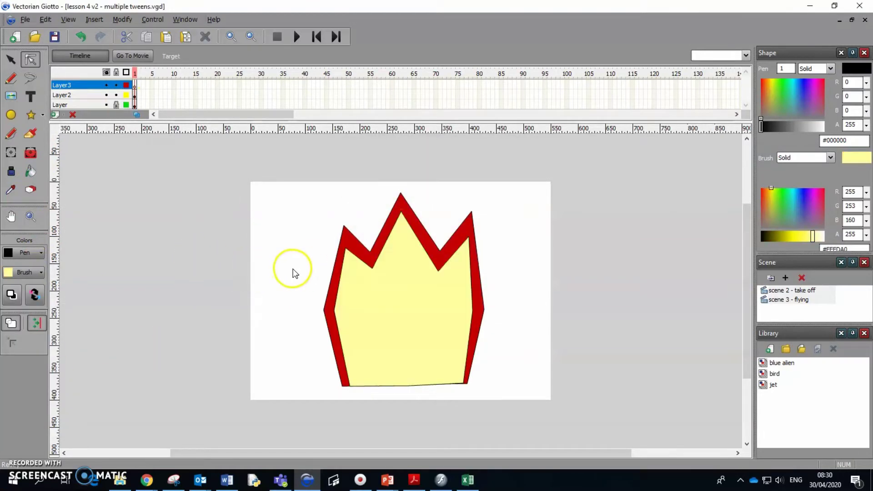
Step: Undo the recolouring of the orange flame and draw a pale yellow star on the third layer for the inner flame
{"action": "key", "text": "ctrl+z"}
{"action": "left_click", "coordinate": [32, 116]}
{"action": "left_click_drag", "start_coordinate": [364, 278], "coordinate": [408, 332]}
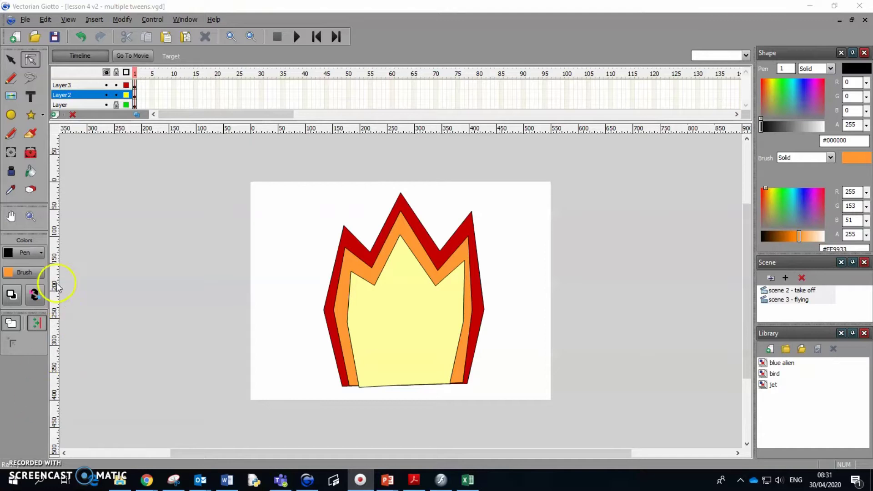
Step: Insert a keyframe at frame 7 on all three flame layers
{"action": "left_click", "coordinate": [174, 84]}
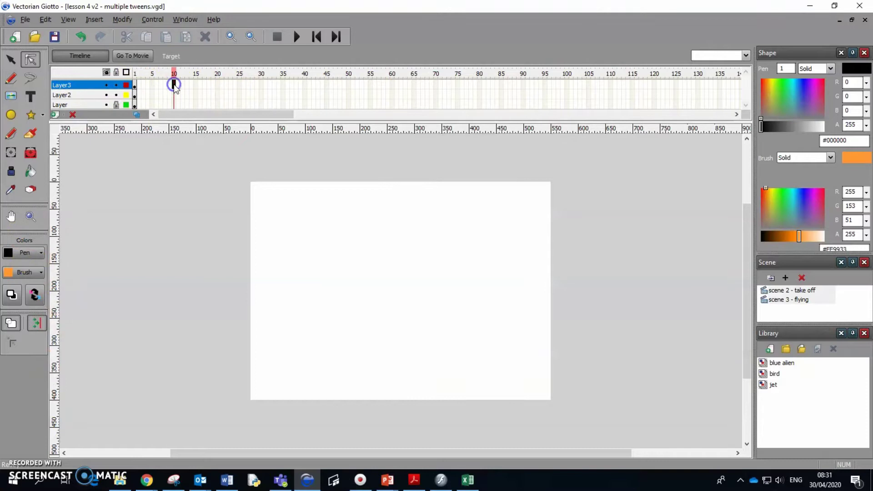
{"action": "left_click", "coordinate": [160, 105]}
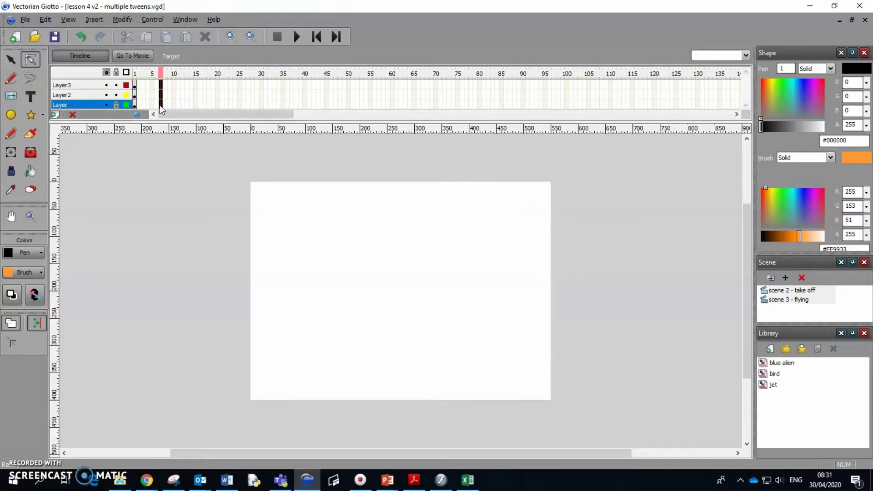
{"action": "left_click", "coordinate": [163, 92]}
{"action": "right_click", "coordinate": [161, 85]}
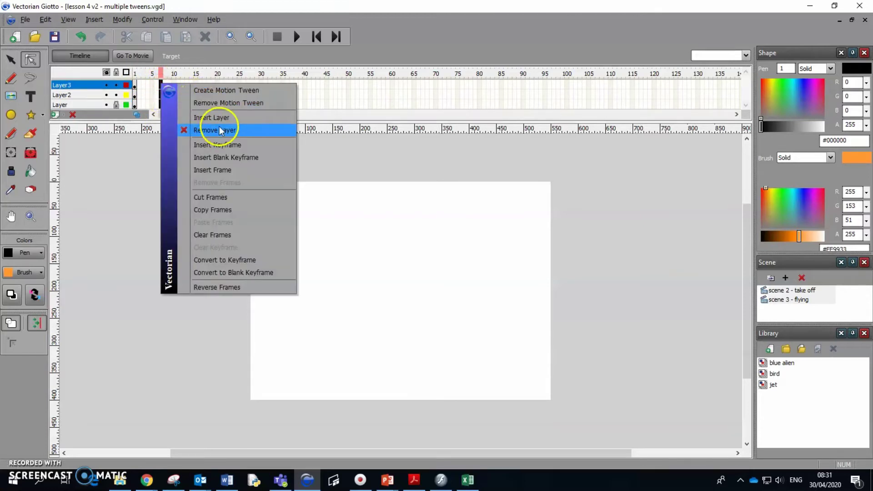
{"action": "left_click", "coordinate": [215, 144]}
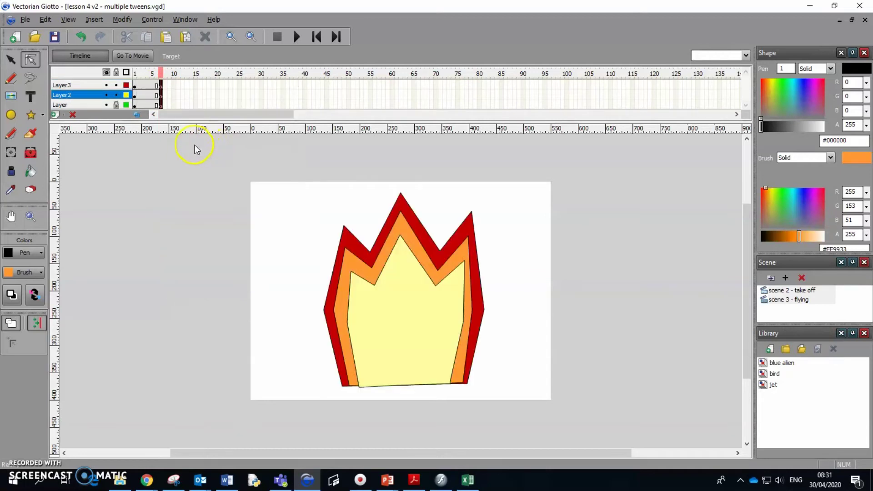
Step: Shorten the red flame from its top at frame 7 and create a motion tween on its unlocked layer
{"action": "left_click", "coordinate": [90, 105]}
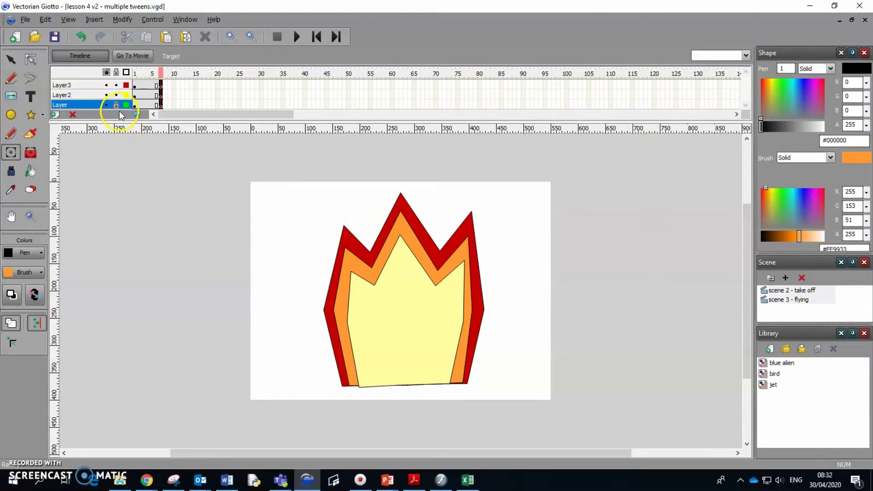
{"action": "left_click", "coordinate": [348, 220]}
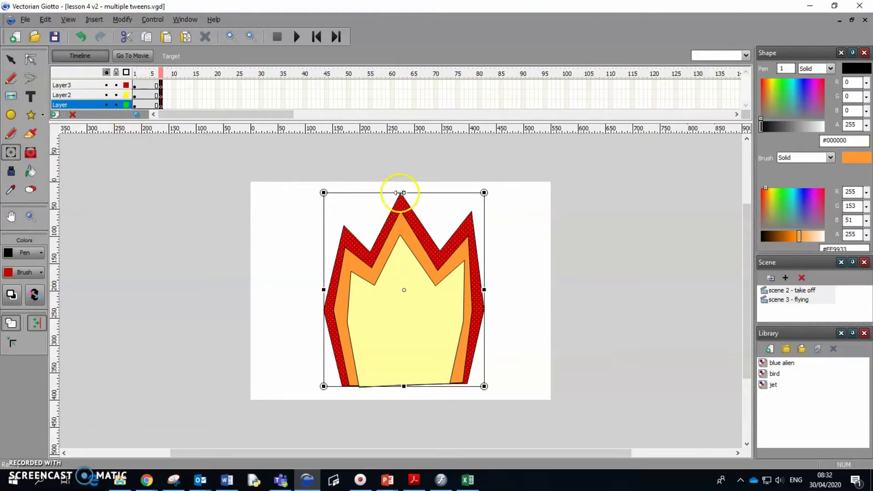
{"action": "left_click_drag", "start_coordinate": [404, 192], "coordinate": [404, 210]}
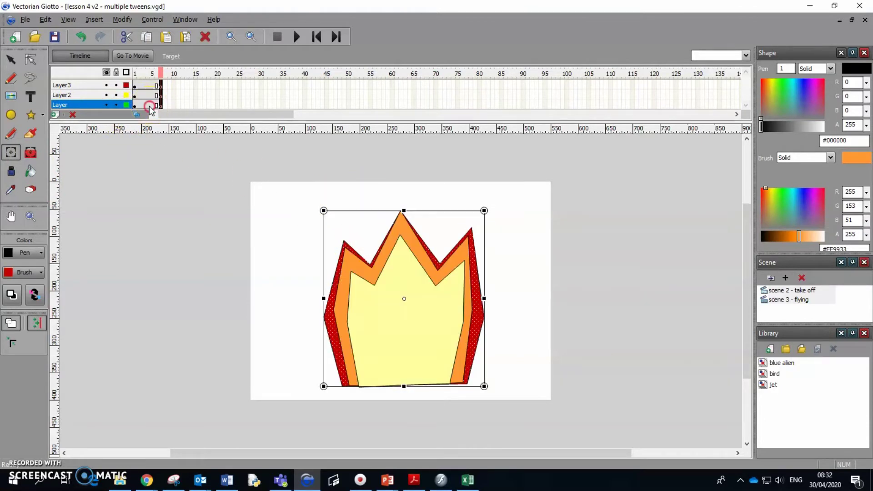
{"action": "right_click", "coordinate": [150, 109]}
{"action": "left_click", "coordinate": [219, 114]}
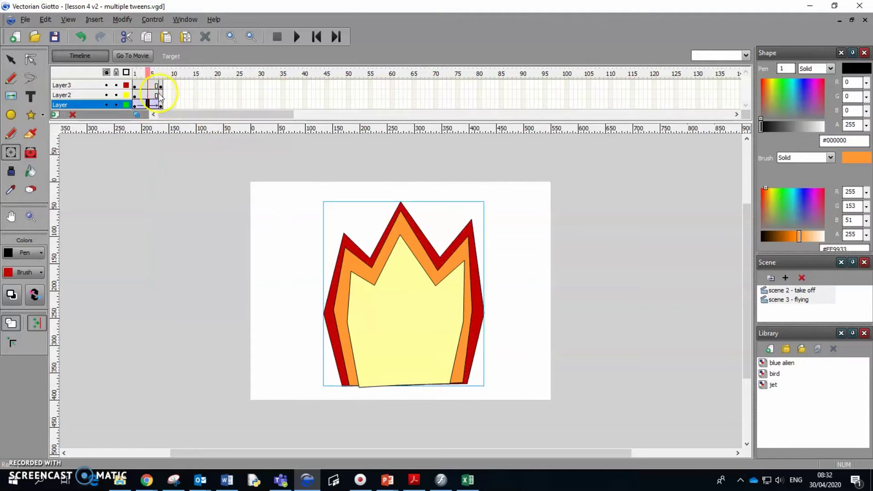
Step: Shorten the orange flame on Layer2 from its top at frame 7
{"action": "left_click", "coordinate": [159, 94]}
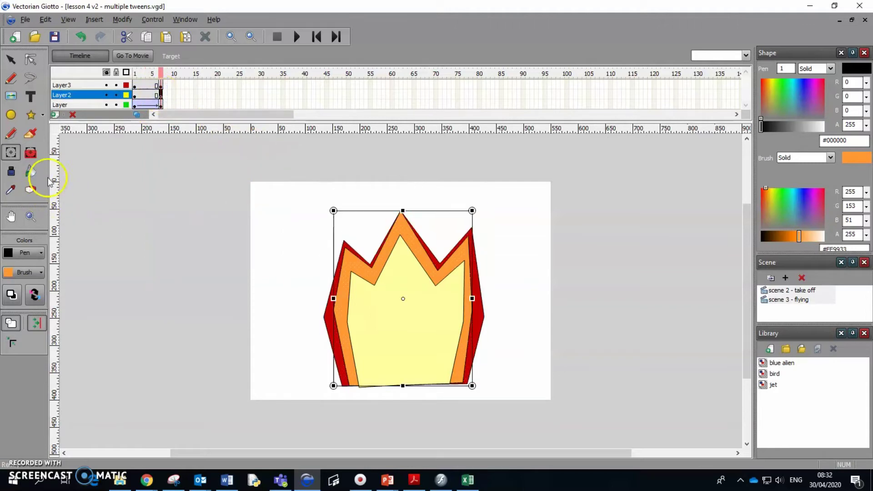
{"action": "left_click", "coordinate": [402, 223]}
{"action": "left_click_drag", "start_coordinate": [403, 222], "coordinate": [403, 242]}
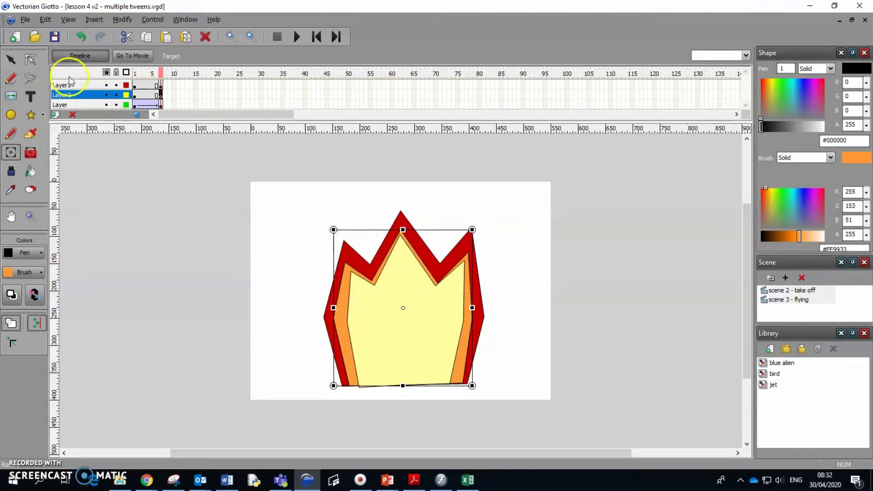
Step: Shift the orange flame's left and middle tips right and its right tip left, and create a motion tween on Layer2
{"action": "left_click", "coordinate": [31, 60]}
{"action": "left_click_drag", "start_coordinate": [350, 261], "coordinate": [356, 262]}
{"action": "left_click_drag", "start_coordinate": [401, 230], "coordinate": [411, 229]}
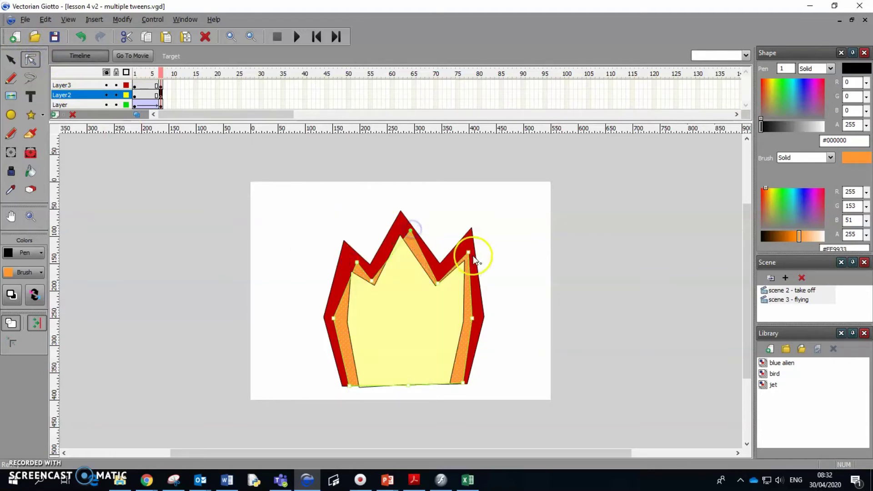
{"action": "left_click_drag", "start_coordinate": [469, 253], "coordinate": [454, 250]}
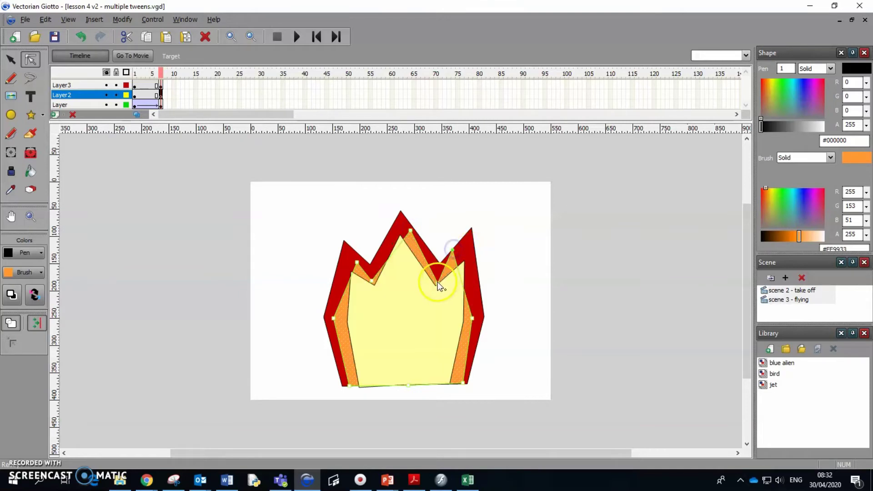
{"action": "right_click", "coordinate": [144, 95]}
{"action": "left_click", "coordinate": [155, 101]}
Step: Shorten the yellow flame on Layer3 from its top at frame 7 and narrow it from both sides
{"action": "left_click", "coordinate": [161, 85]}
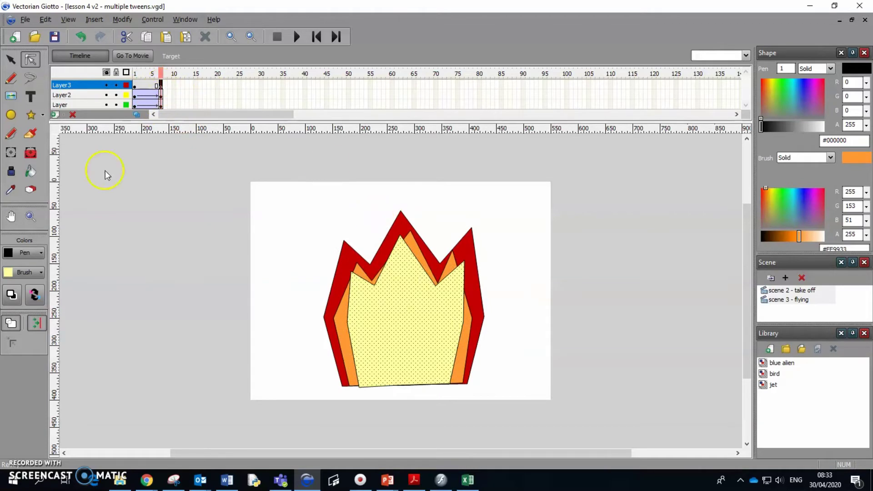
{"action": "left_click", "coordinate": [11, 152]}
{"action": "left_click_drag", "start_coordinate": [406, 284], "coordinate": [406, 285]}
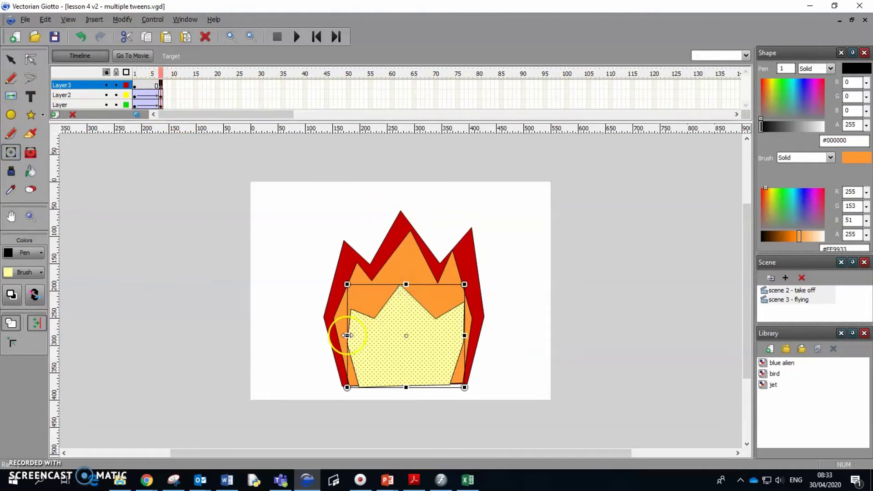
{"action": "left_click_drag", "start_coordinate": [347, 335], "coordinate": [362, 335]}
{"action": "left_click_drag", "start_coordinate": [464, 335], "coordinate": [437, 335]}
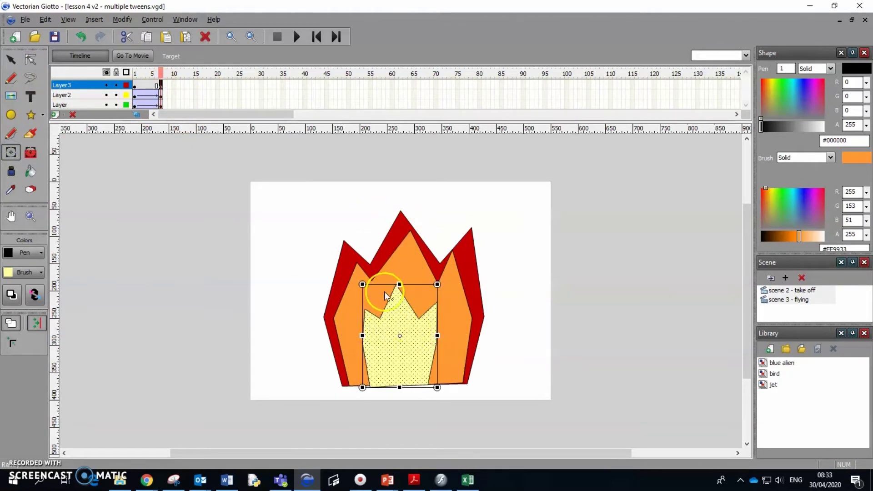
Step: Create a motion tween on Layer3 and play the animation from the beginning
{"action": "right_click", "coordinate": [139, 86]}
{"action": "left_click", "coordinate": [153, 92]}
{"action": "left_click", "coordinate": [319, 35]}
{"action": "left_click", "coordinate": [294, 36]}
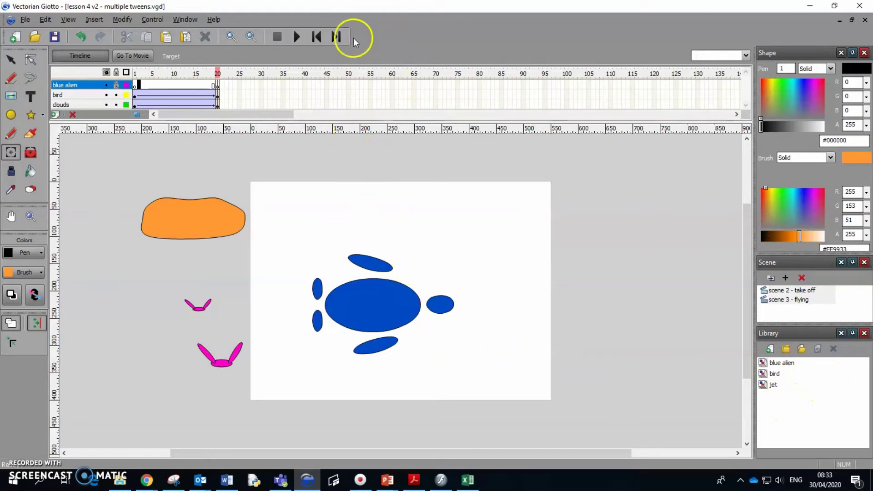
Step: Reopen the jet movie clip from the library for editing
{"action": "left_click", "coordinate": [774, 385]}
{"action": "left_click", "coordinate": [776, 384]}
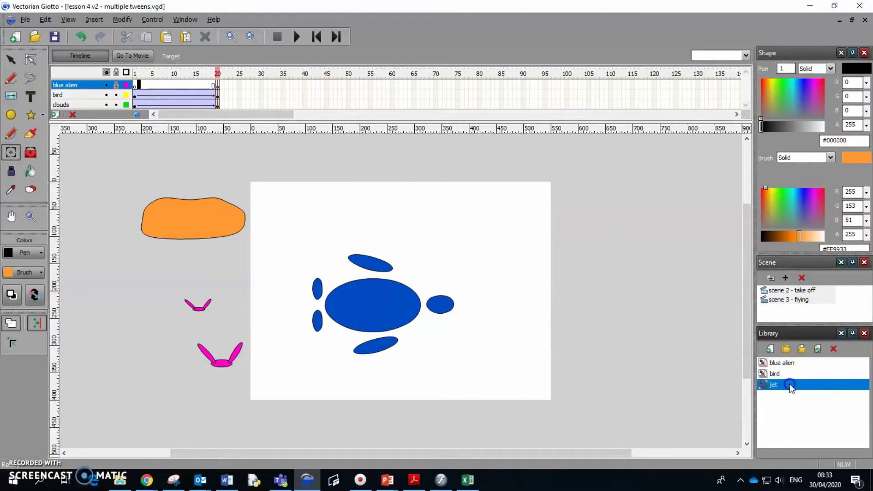
{"action": "double_click", "coordinate": [783, 385]}
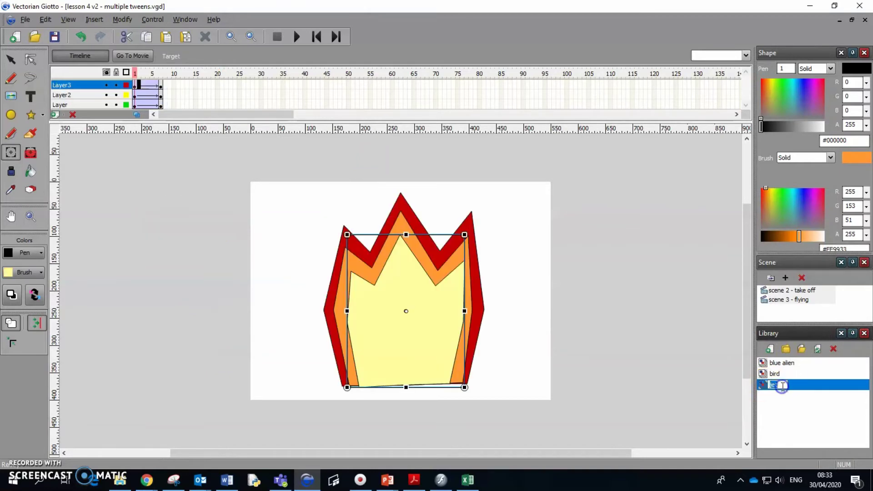
{"action": "left_click", "coordinate": [798, 387]}
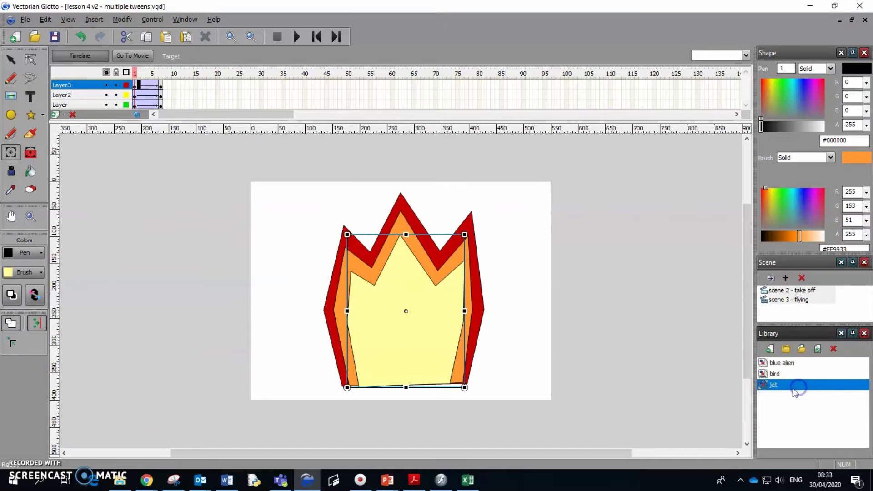
Step: Insert a keyframe at frame 12 on all three flame layers
{"action": "left_click", "coordinate": [182, 84]}
{"action": "right_click", "coordinate": [182, 104]}
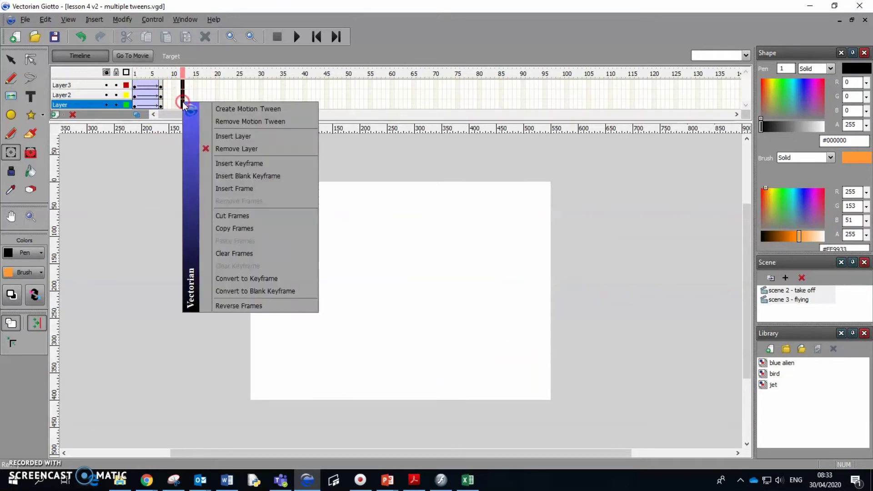
{"action": "left_click", "coordinate": [239, 164]}
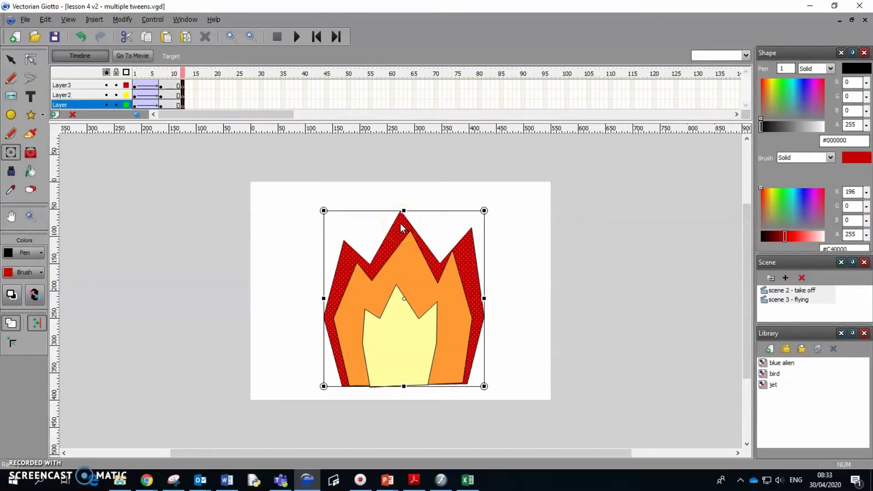
Step: Turn on onion skinning back to frame 1 and stretch the red flame taller at frame 12
{"action": "left_click", "coordinate": [137, 115]}
{"action": "left_click_drag", "start_coordinate": [149, 73], "coordinate": [131, 73]}
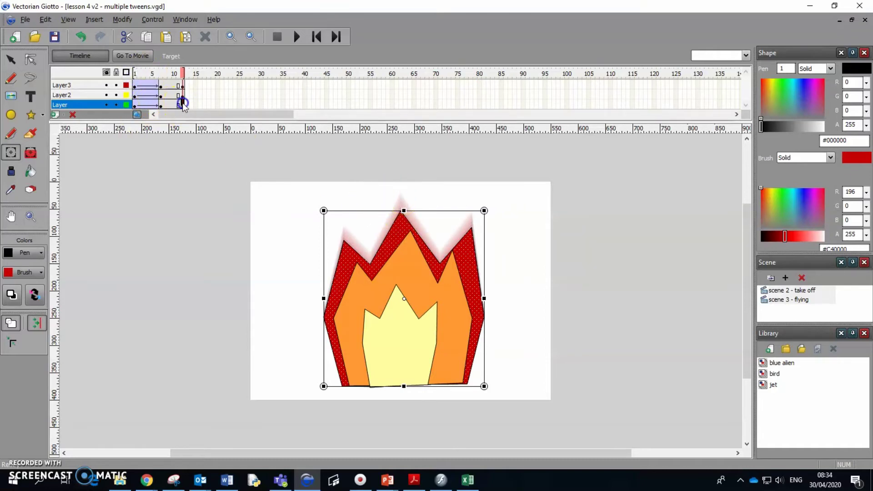
{"action": "left_click_drag", "start_coordinate": [403, 210], "coordinate": [404, 197]}
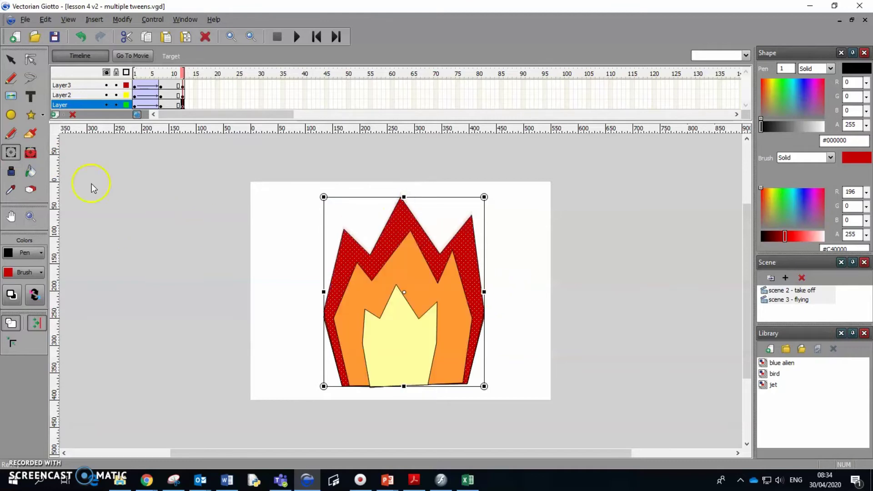
Step: Hide the red flame's layer and raise the orange flame's three tips at frame 12 towards their frame 1 positions
{"action": "left_click", "coordinate": [106, 105]}
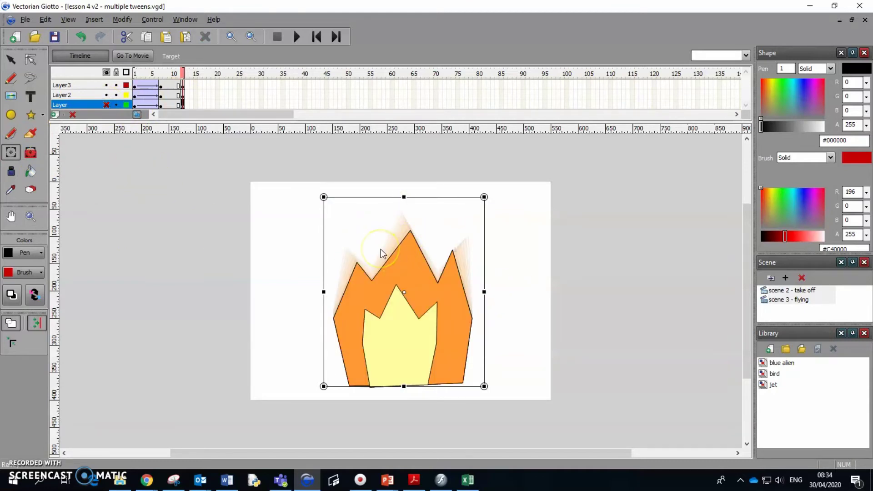
{"action": "left_click", "coordinate": [31, 59]}
{"action": "left_click", "coordinate": [363, 266]}
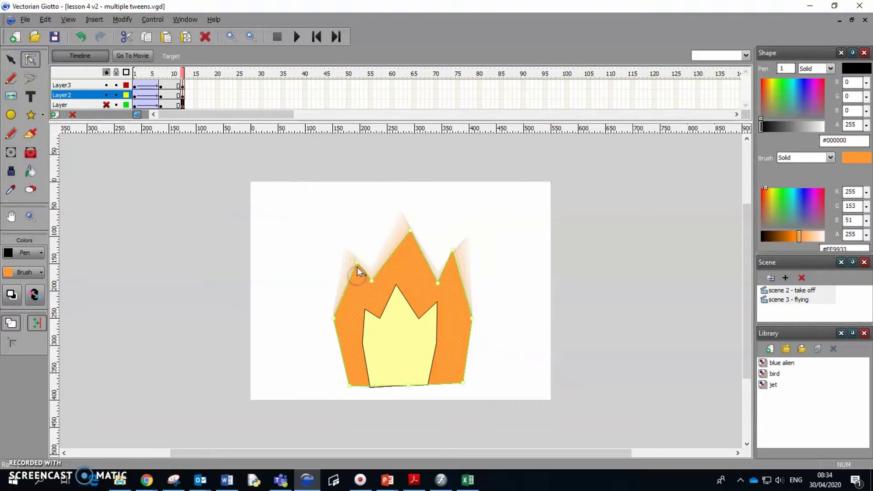
{"action": "left_click_drag", "start_coordinate": [461, 247], "coordinate": [472, 239]}
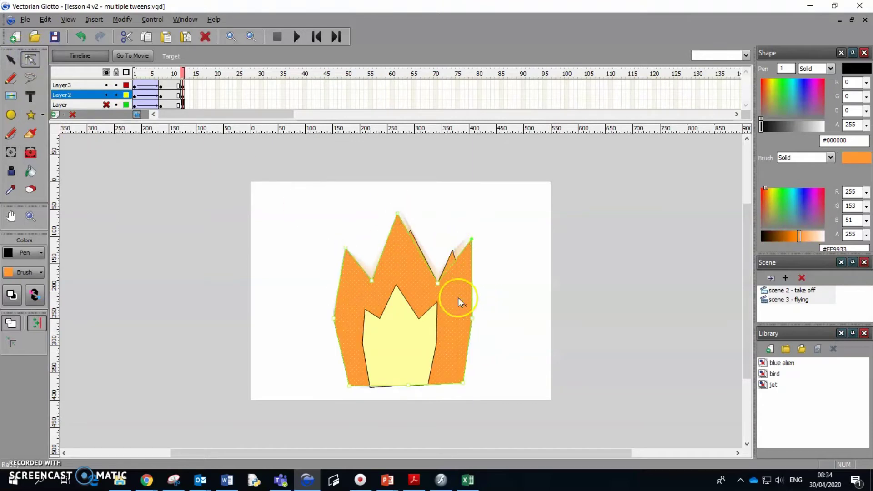
Step: Create motion tweens between frames 7 and 12 on Layer2 and the red flame's layer
{"action": "right_click", "coordinate": [171, 95]}
{"action": "left_click", "coordinate": [180, 101]}
{"action": "right_click", "coordinate": [170, 105]}
{"action": "left_click", "coordinate": [179, 110]}
Step: Stretch the yellow flame on Layer3 taller at frame 12 and widen it on both sides
{"action": "left_click", "coordinate": [182, 86]}
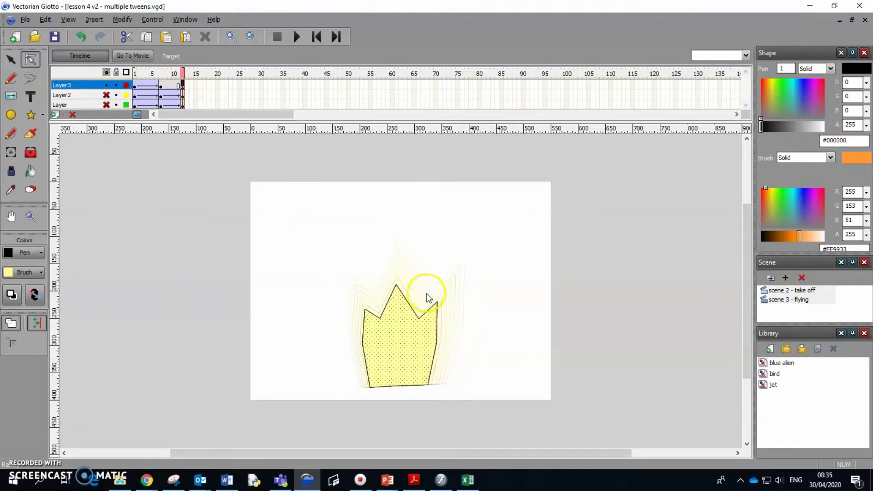
{"action": "left_click", "coordinate": [403, 324]}
{"action": "left_click", "coordinate": [10, 152]}
{"action": "left_click_drag", "start_coordinate": [399, 278], "coordinate": [399, 235]}
{"action": "left_click_drag", "start_coordinate": [437, 311], "coordinate": [454, 310]}
{"action": "left_click_drag", "start_coordinate": [363, 311], "coordinate": [352, 311]}
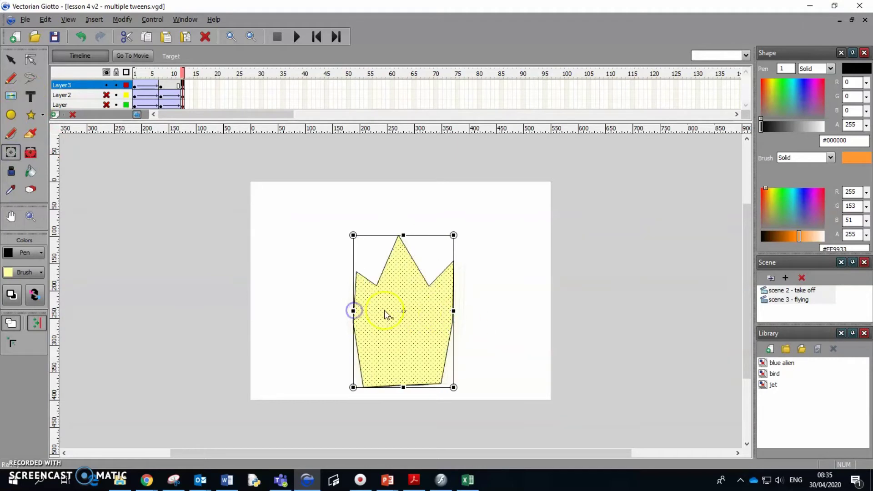
Step: Show the red and orange flame layers again and create a motion tween between frames 7 and 12 on Layer3
{"action": "left_click", "coordinate": [106, 95]}
{"action": "left_click", "coordinate": [106, 105]}
{"action": "right_click", "coordinate": [169, 85]}
{"action": "left_click", "coordinate": [225, 92]}
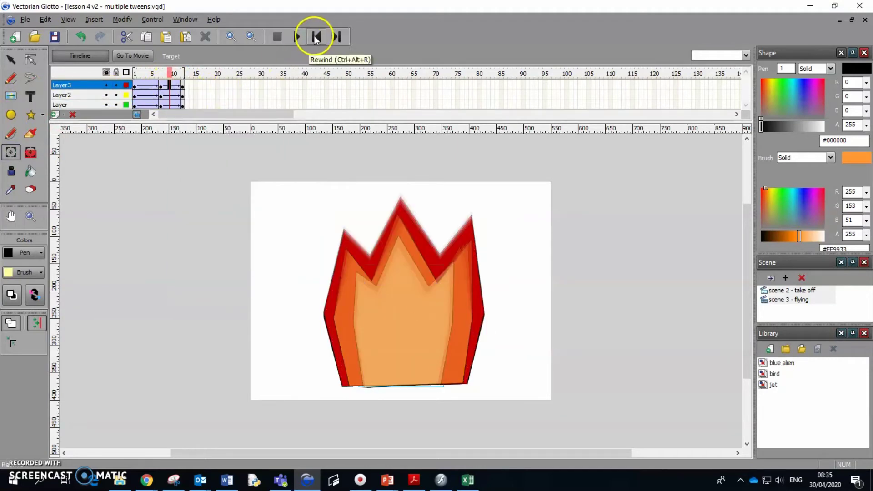
Step: Turn off onion skinning and play the flame animation from the beginning
{"action": "left_click", "coordinate": [134, 118]}
{"action": "left_click", "coordinate": [135, 114]}
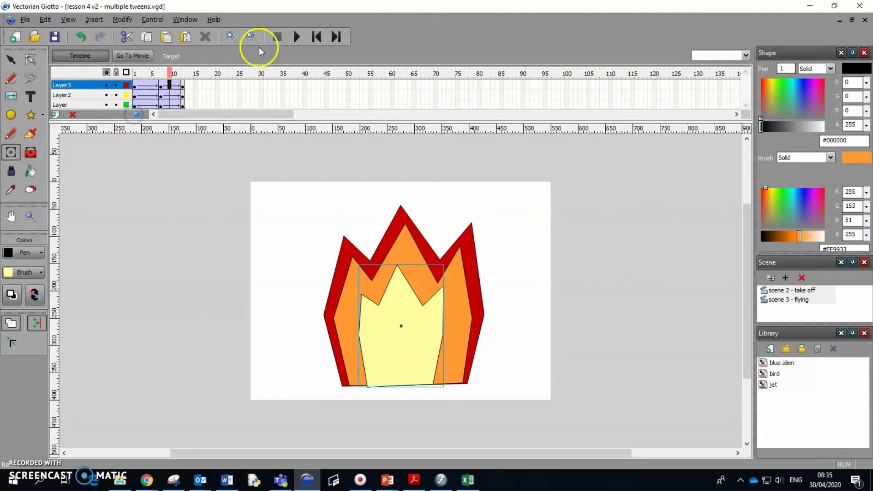
{"action": "left_click", "coordinate": [315, 36]}
{"action": "left_click", "coordinate": [298, 38]}
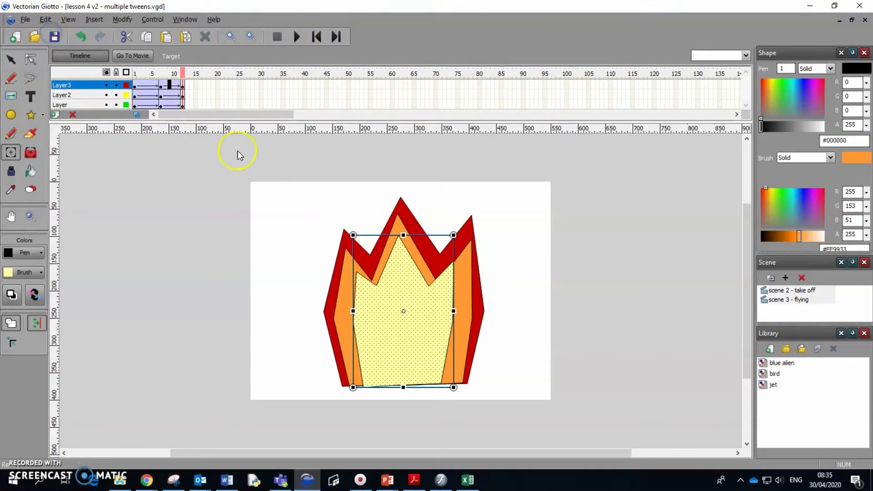
Step: Return to the main movie and add a new layer named "jet fires"
{"action": "left_click", "coordinate": [146, 56]}
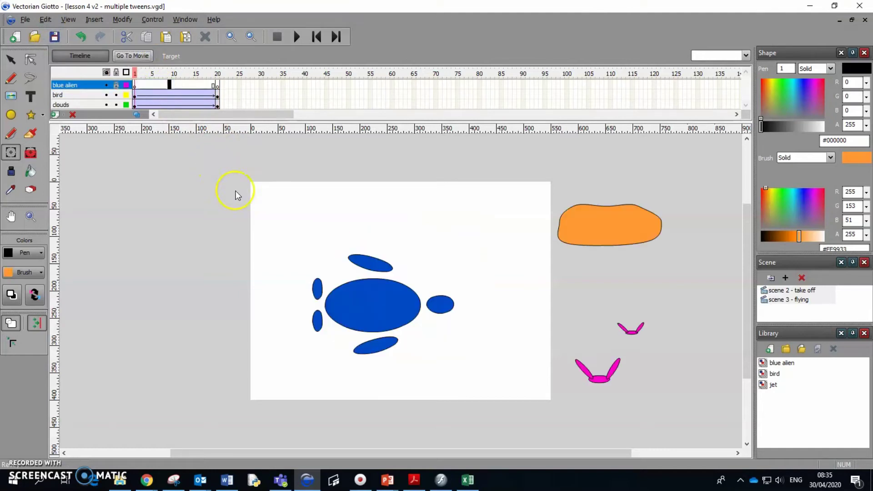
{"action": "left_click", "coordinate": [55, 115]}
{"action": "type", "text": "jet fires"}
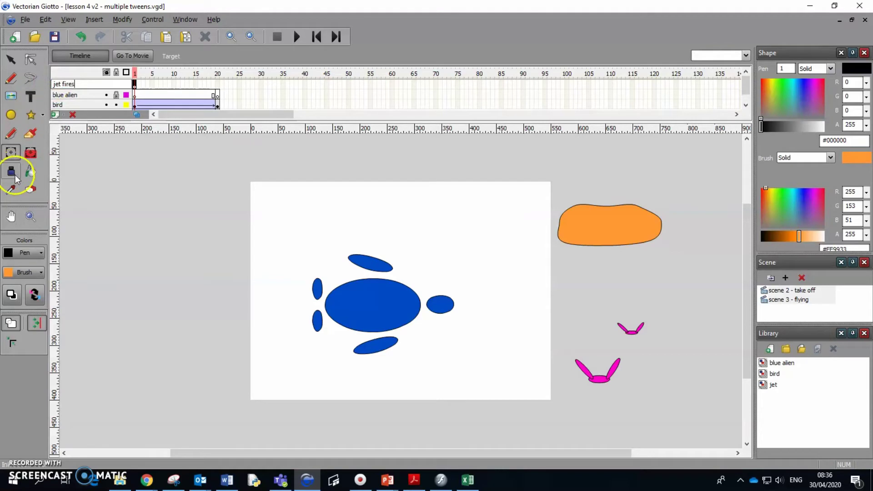
{"action": "key", "text": "Return"}
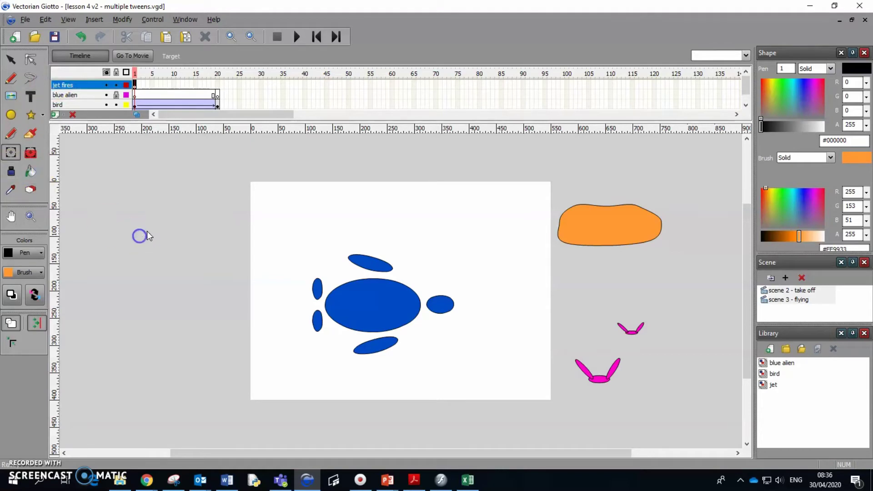
Step: Place two jet instances on the jet fires layer, rotated to point backward, scaled down and positioned behind the alien's feet
{"action": "left_click", "coordinate": [772, 385]}
{"action": "left_click_drag", "start_coordinate": [774, 373], "coordinate": [431, 235]}
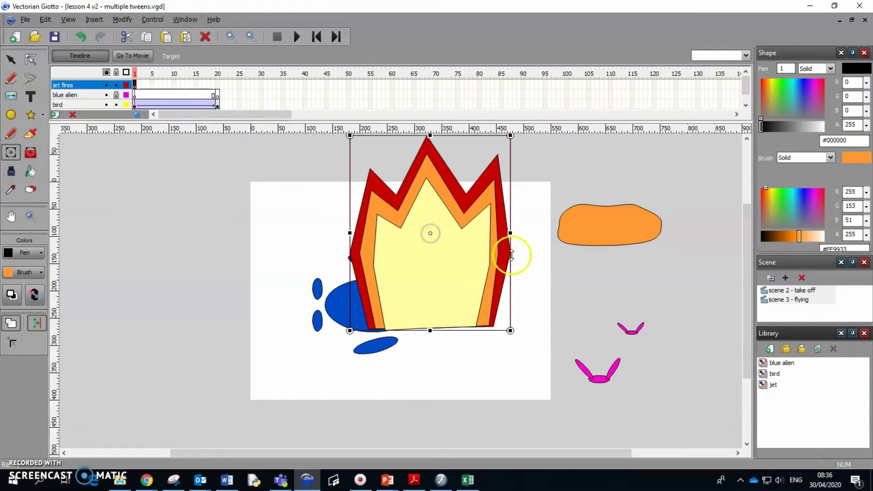
{"action": "left_click_drag", "start_coordinate": [351, 136], "coordinate": [332, 314]}
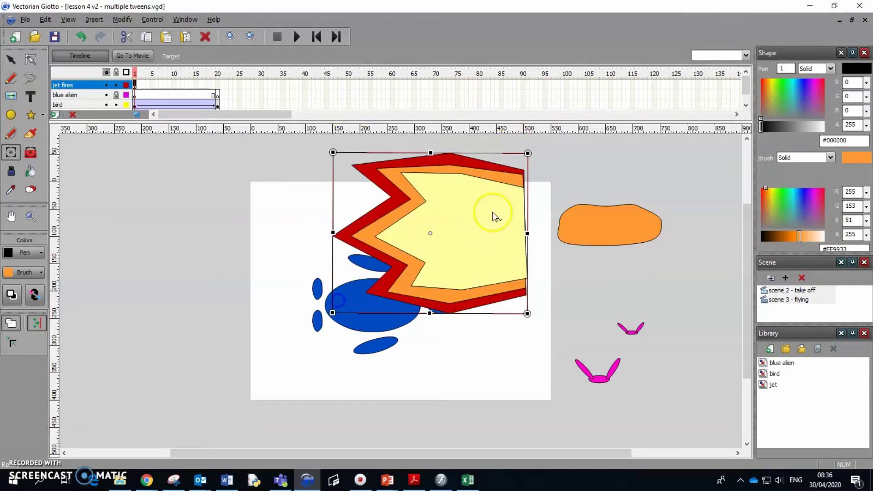
{"action": "left_click_drag", "start_coordinate": [527, 153], "coordinate": [348, 301]}
{"action": "left_click_drag", "start_coordinate": [768, 383], "coordinate": [430, 247]}
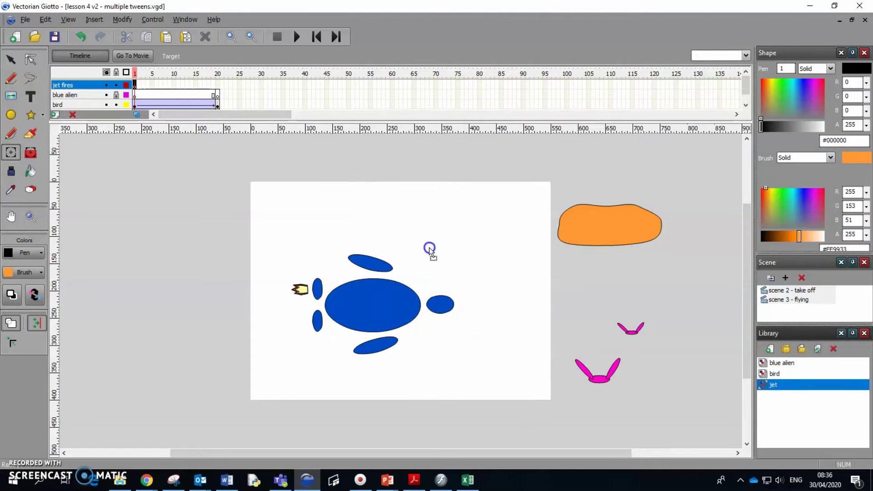
{"action": "left_click_drag", "start_coordinate": [510, 149], "coordinate": [311, 327]}
Step: Insert a keyframe at frame 20 on the jet fires layer
{"action": "left_click", "coordinate": [218, 85]}
{"action": "right_click", "coordinate": [217, 86]}
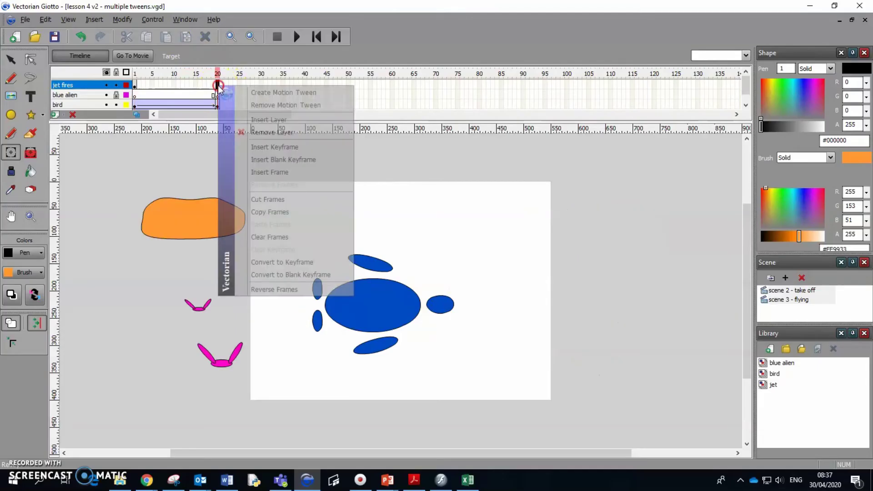
{"action": "left_click", "coordinate": [294, 149]}
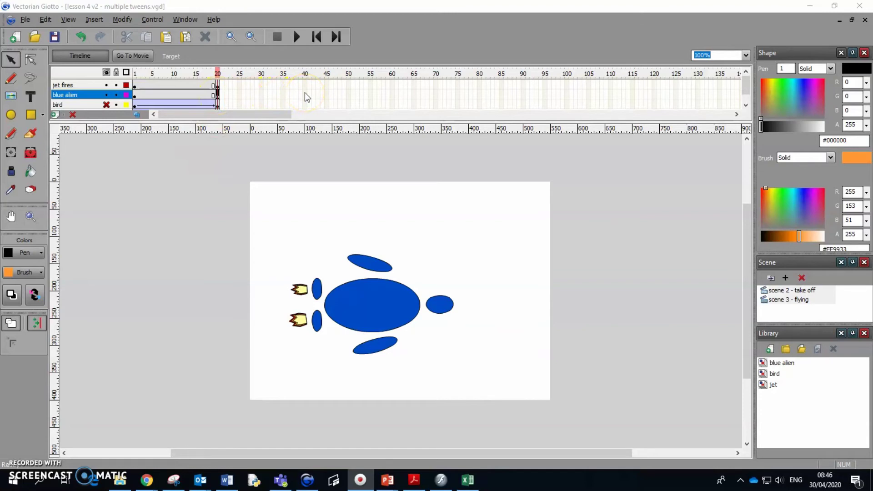
Step: Insert a keyframe at frame 40 on the blue alien layer, move the alien off the stage's right edge and create a motion tween
{"action": "left_click", "coordinate": [305, 94]}
{"action": "right_click", "coordinate": [305, 93]}
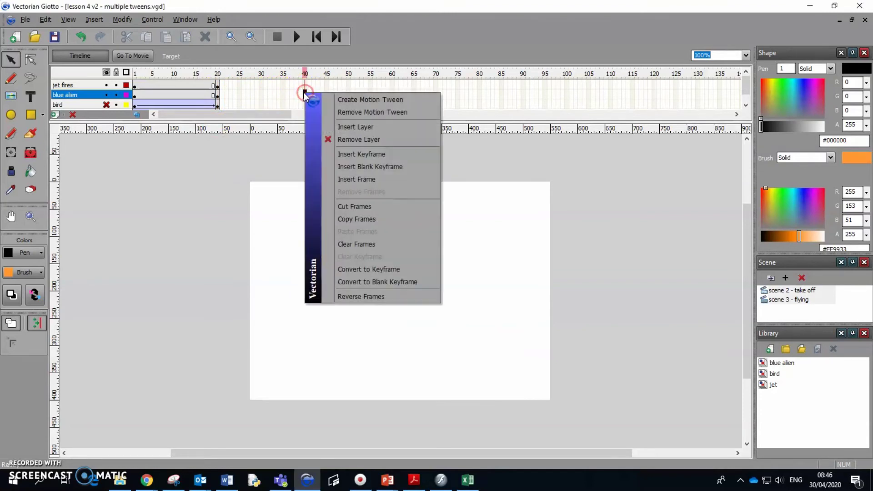
{"action": "left_click", "coordinate": [393, 153]}
{"action": "left_click_drag", "start_coordinate": [387, 295], "coordinate": [633, 288]}
{"action": "right_click", "coordinate": [261, 94]}
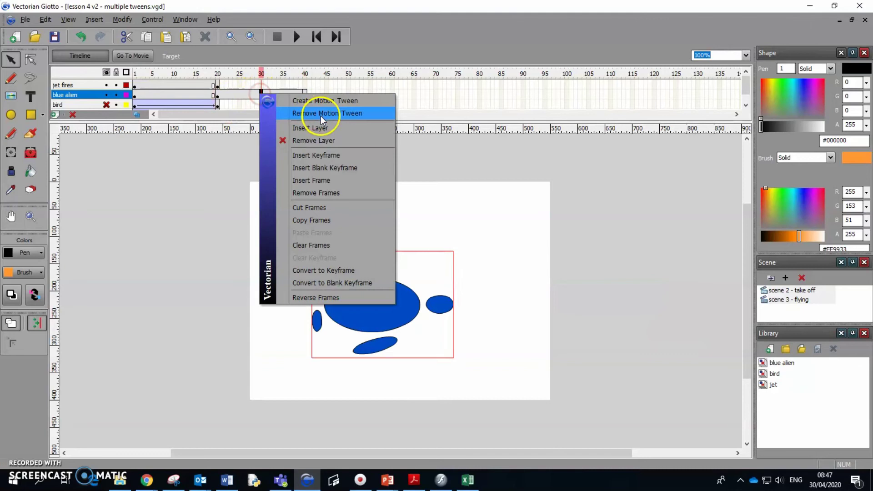
{"action": "left_click", "coordinate": [325, 101]}
Step: Insert a keyframe at frame 24 on the jet fires, blue alien and bird layers
{"action": "left_click", "coordinate": [243, 85]}
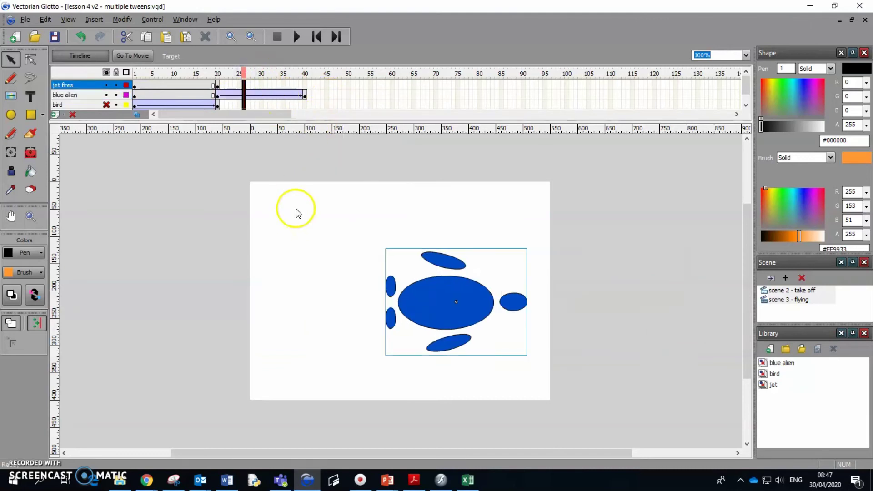
{"action": "left_click", "coordinate": [237, 73]}
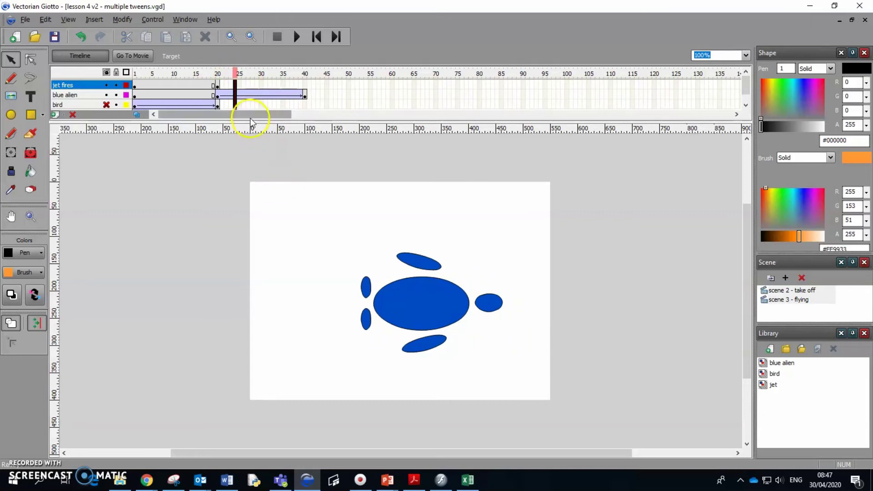
{"action": "right_click", "coordinate": [236, 86]}
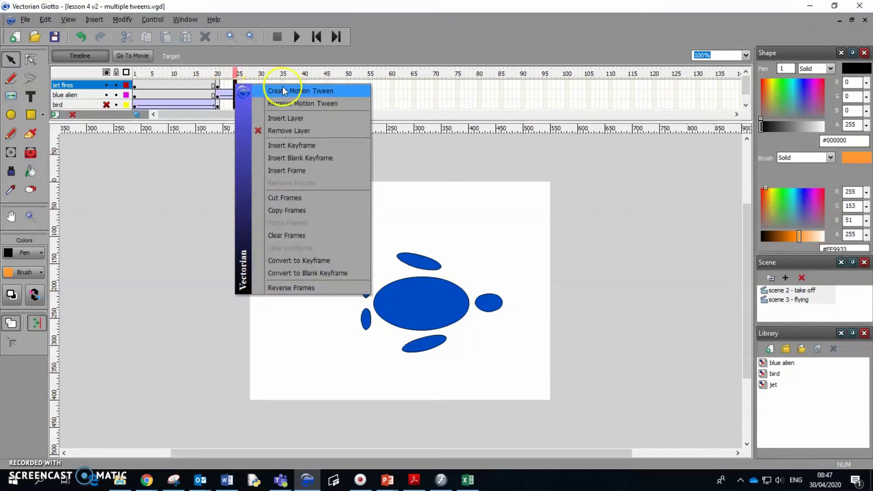
{"action": "left_click", "coordinate": [292, 146]}
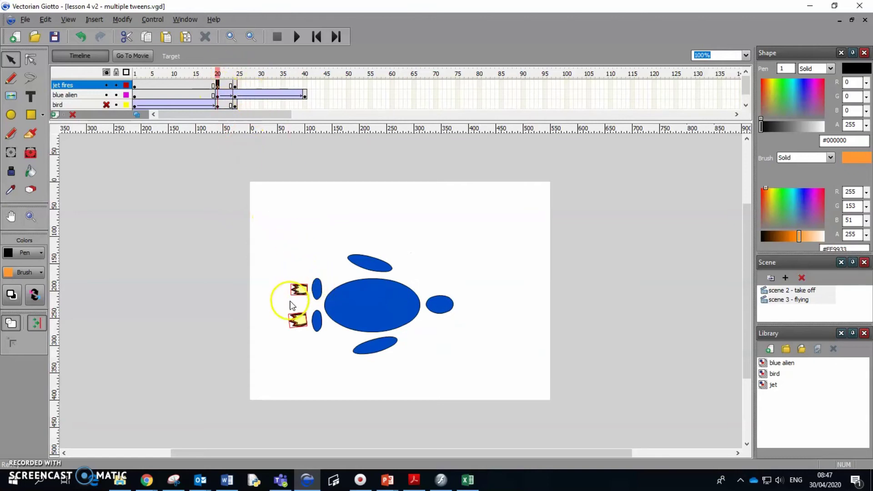
Step: At frame 24 on the jet fires layer, lengthen both jets behind the alien's feet and create a motion tween from frame 20
{"action": "left_click", "coordinate": [235, 85]}
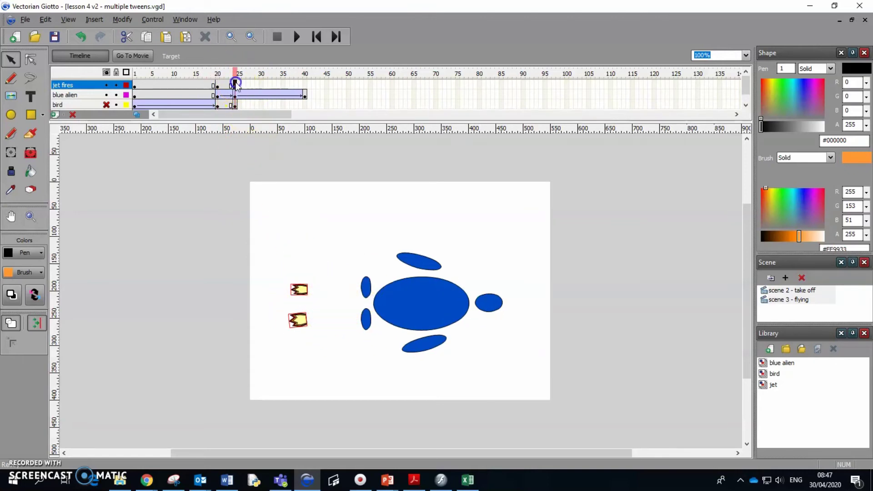
{"action": "left_click", "coordinate": [11, 152]}
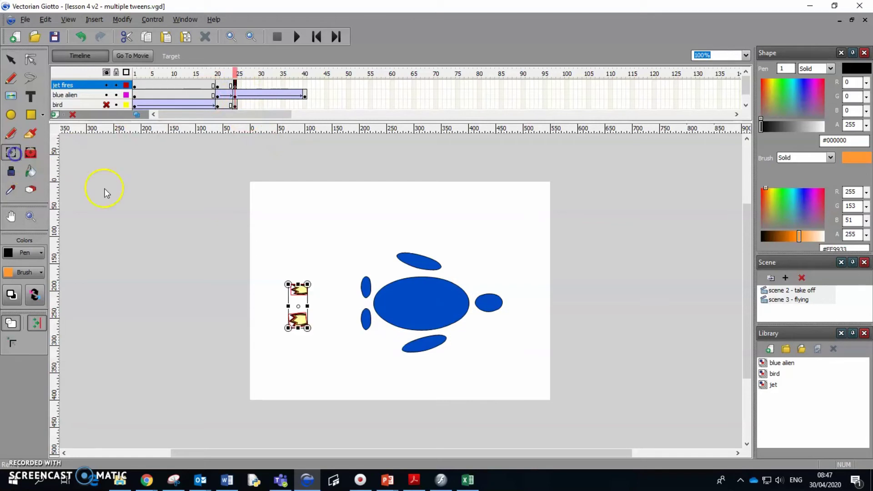
{"action": "left_click", "coordinate": [299, 298]}
{"action": "left_click", "coordinate": [307, 296]}
{"action": "left_click_drag", "start_coordinate": [278, 269], "coordinate": [313, 338]}
{"action": "left_click", "coordinate": [302, 318]}
{"action": "left_click_drag", "start_coordinate": [288, 266], "coordinate": [316, 342]}
{"action": "left_click_drag", "start_coordinate": [298, 291], "coordinate": [311, 306]}
{"action": "mouse_move", "coordinate": [235, 72]}
{"action": "left_mouse_down"}
{"action": "mouse_move", "coordinate": [217, 70]}
{"action": "mouse_move", "coordinate": [237, 75]}
{"action": "left_mouse_up"}
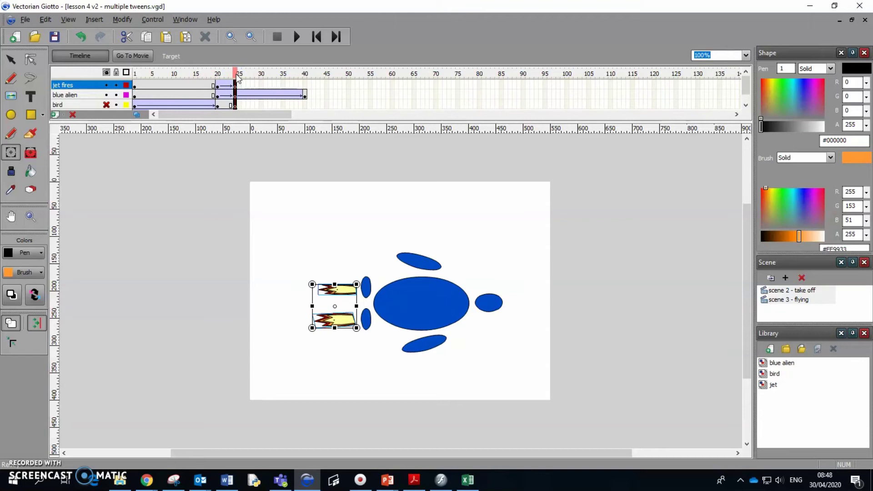
Step: Insert a keyframe at frame 40 on the jet fires layer, move the jets behind the alien's feet and create a motion tween from frame 24
{"action": "right_click", "coordinate": [305, 84]}
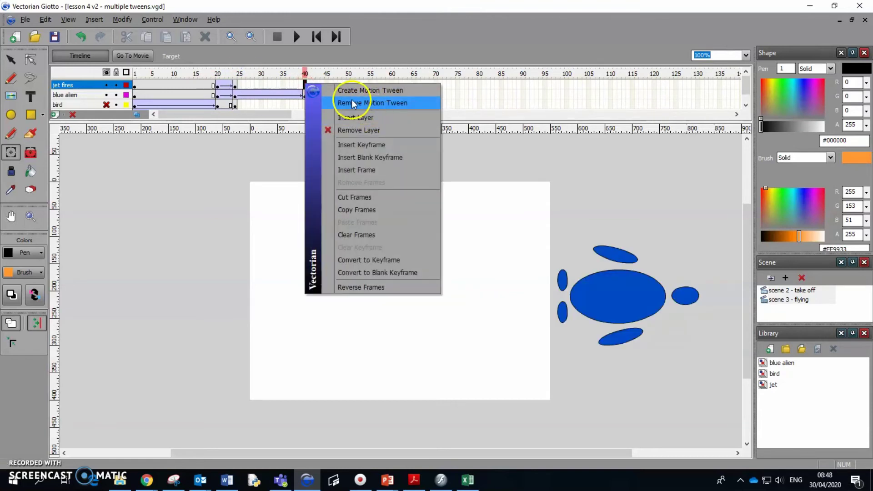
{"action": "left_click", "coordinate": [378, 144]}
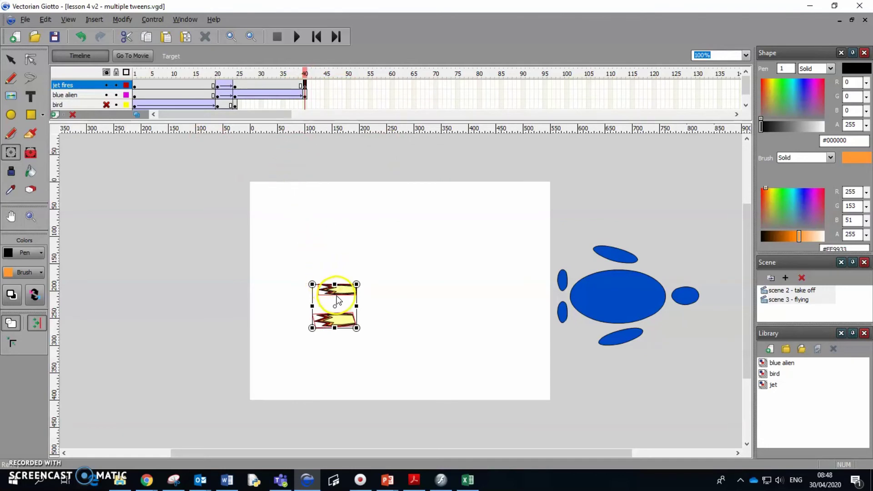
{"action": "left_click_drag", "start_coordinate": [341, 296], "coordinate": [537, 286]}
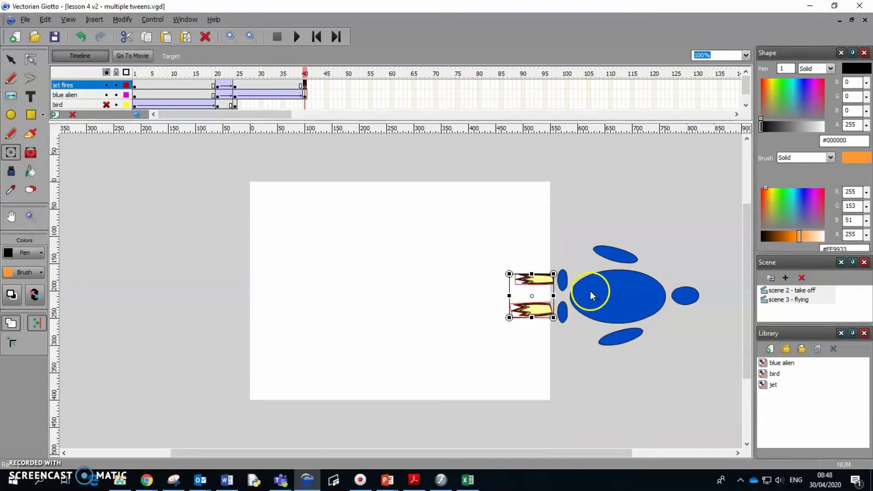
{"action": "right_click", "coordinate": [274, 85]}
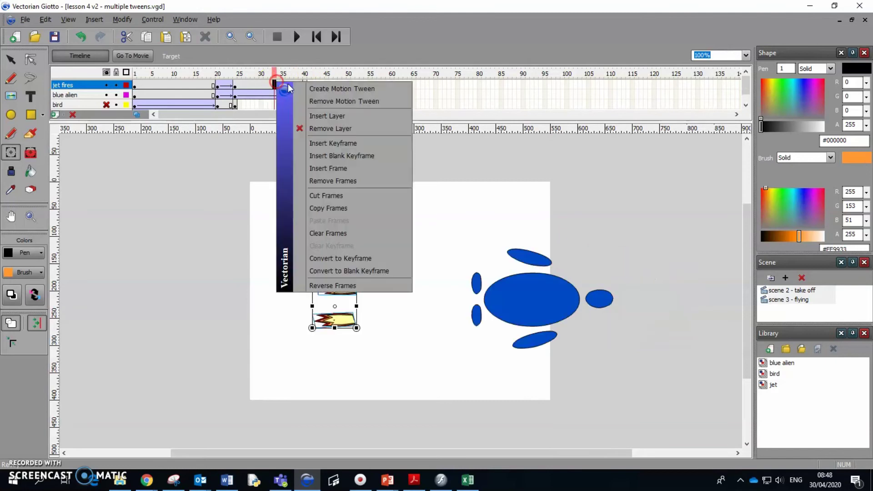
{"action": "left_click", "coordinate": [318, 89]}
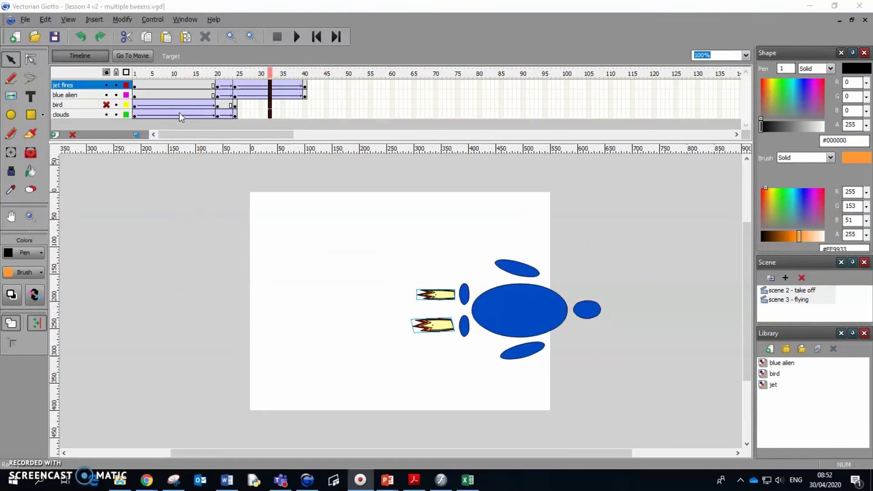
Step: Remove both motion tweens from the clouds layer, between frames 1 and 20 and between frames 20 and 24
{"action": "right_click", "coordinate": [180, 114]}
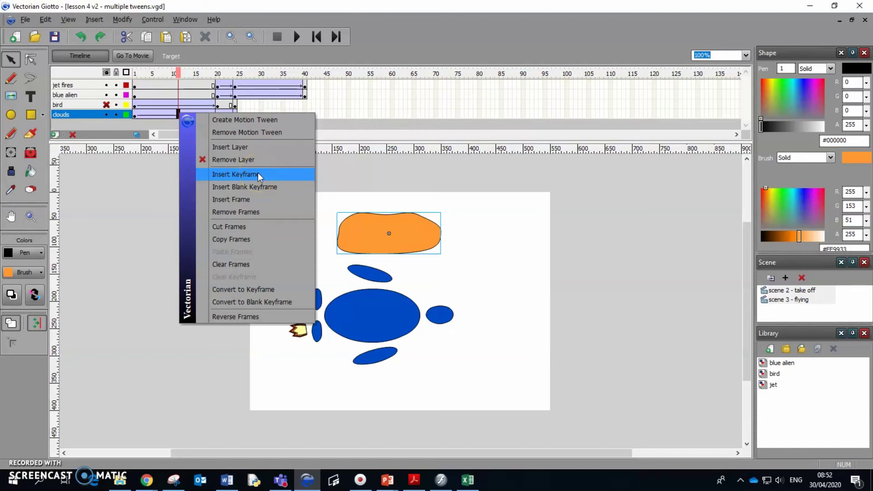
{"action": "left_click", "coordinate": [261, 133]}
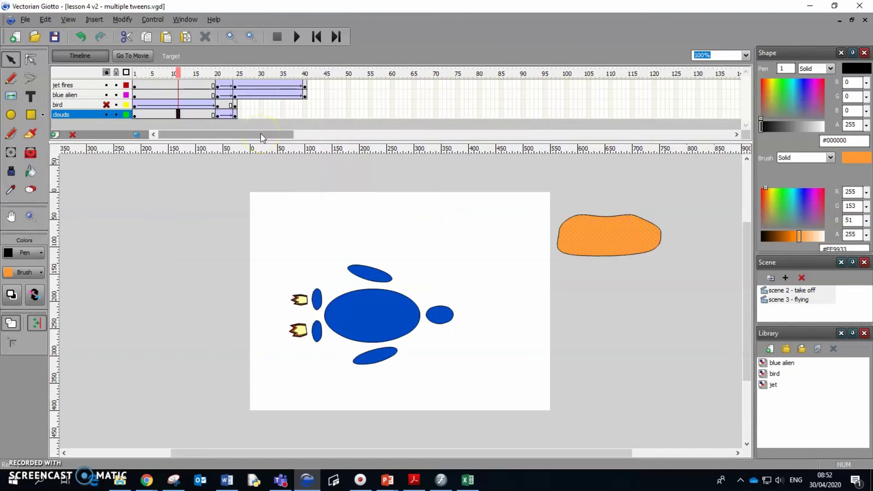
{"action": "left_click", "coordinate": [226, 114]}
{"action": "right_click", "coordinate": [226, 114]}
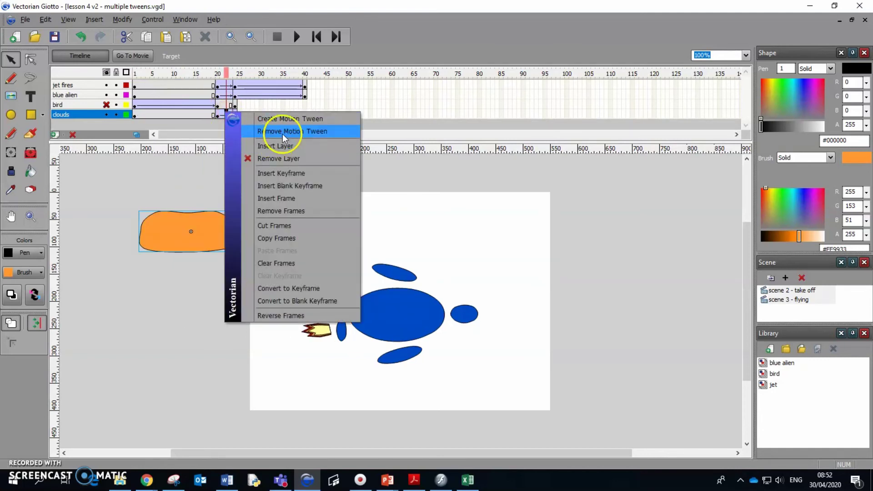
{"action": "left_click", "coordinate": [282, 132]}
{"action": "left_click", "coordinate": [167, 124]}
Step: Remove frames 2 to 24 from the clouds layer
{"action": "left_click", "coordinate": [138, 114]}
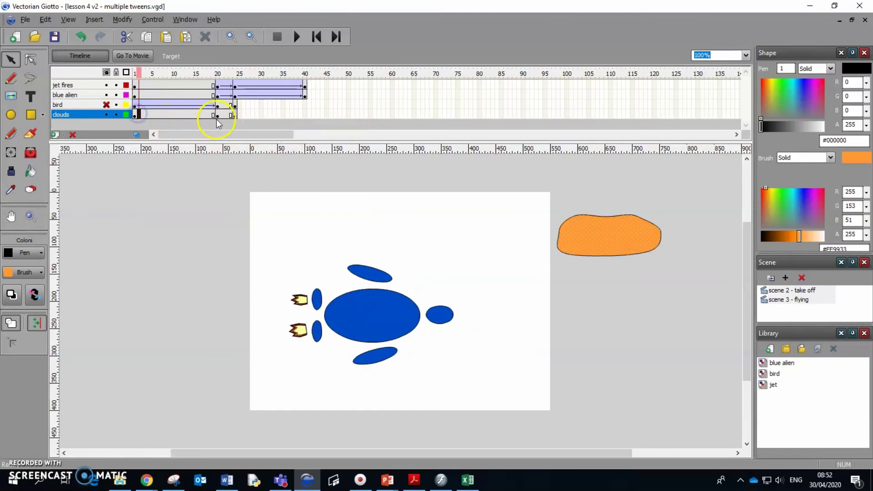
{"action": "left_click", "coordinate": [234, 113], "text": "shift"}
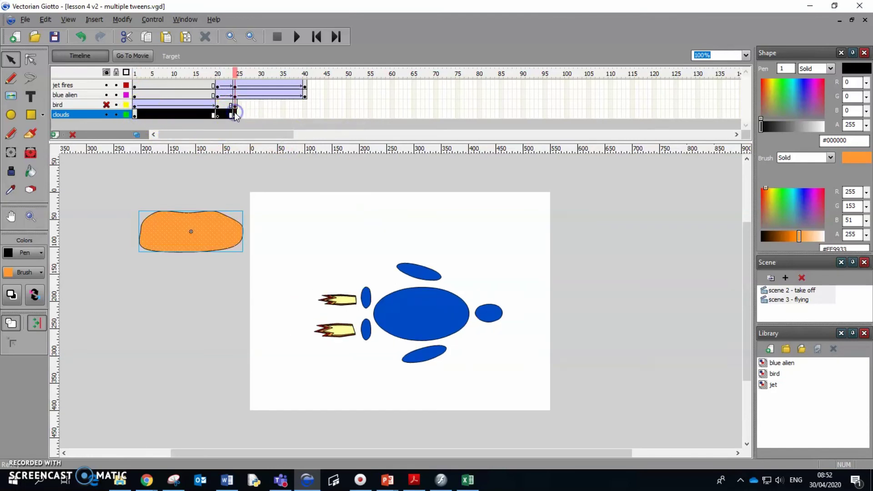
{"action": "right_click", "coordinate": [234, 113]}
{"action": "left_click", "coordinate": [321, 212]}
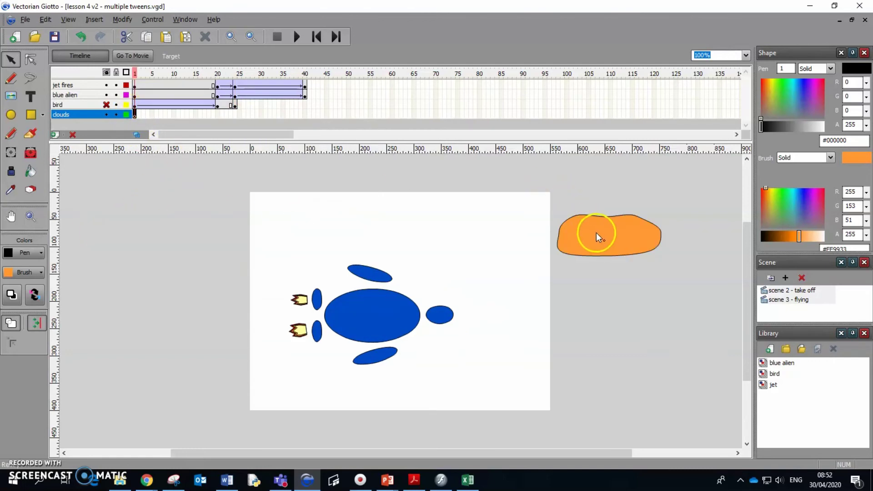
Step: Insert a keyframe at frame 40 on the clouds layer, move the cloud across to the stage's left edge and create a motion tween
{"action": "left_click", "coordinate": [305, 114]}
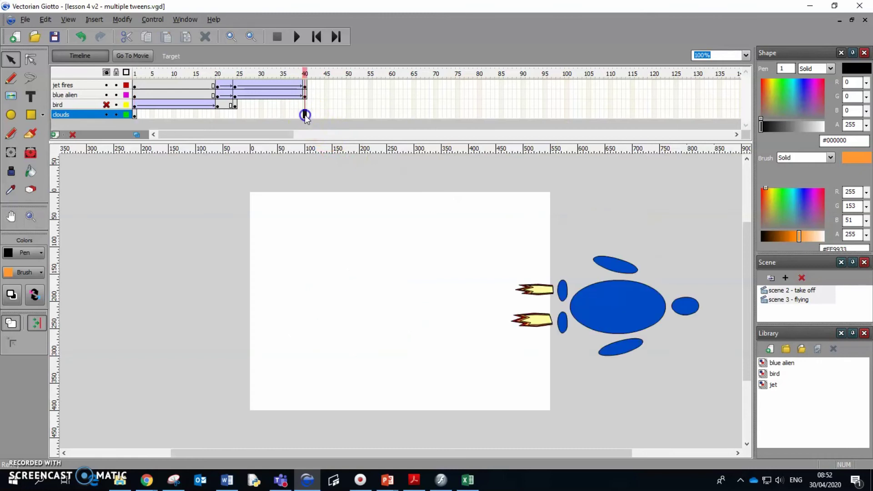
{"action": "right_click", "coordinate": [305, 114]}
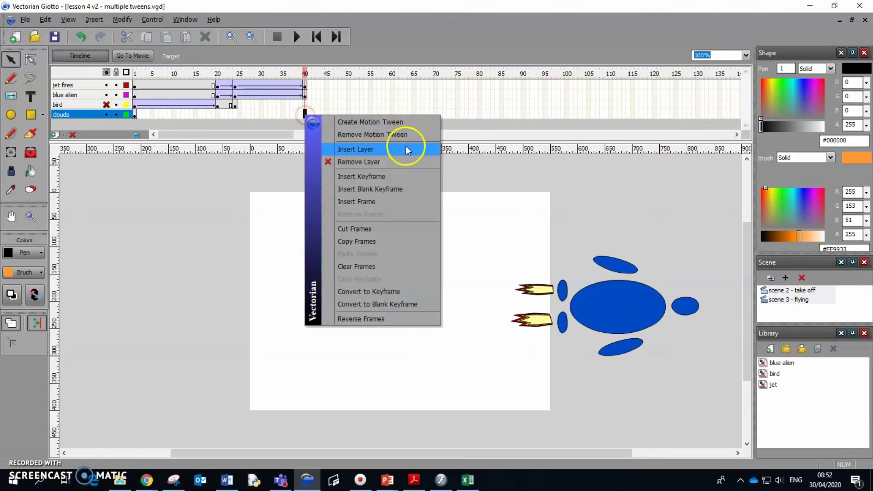
{"action": "left_click", "coordinate": [403, 175]}
{"action": "left_click_drag", "start_coordinate": [584, 225], "coordinate": [200, 220]}
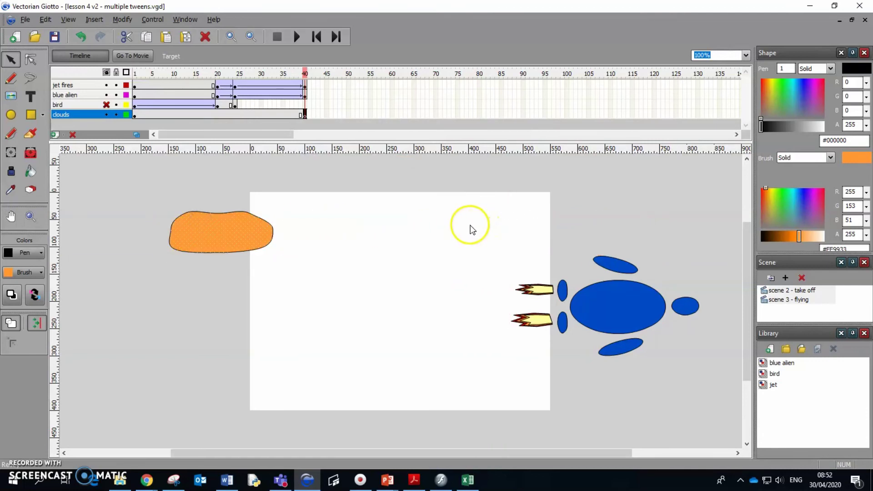
{"action": "left_click", "coordinate": [242, 113]}
{"action": "right_click", "coordinate": [242, 113]}
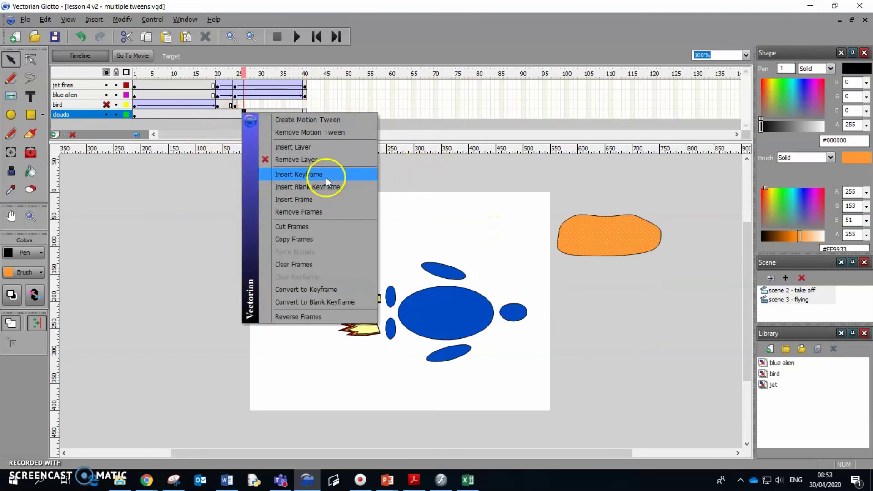
{"action": "left_click", "coordinate": [331, 121]}
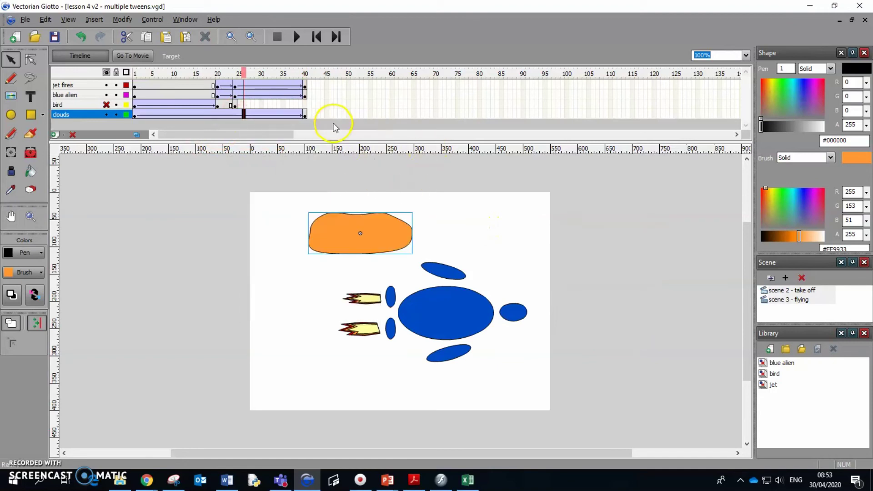
Step: Make the bird layer visible, scrub the animation through to frame 40 and save the file
{"action": "left_click", "coordinate": [241, 75]}
{"action": "left_click", "coordinate": [210, 74]}
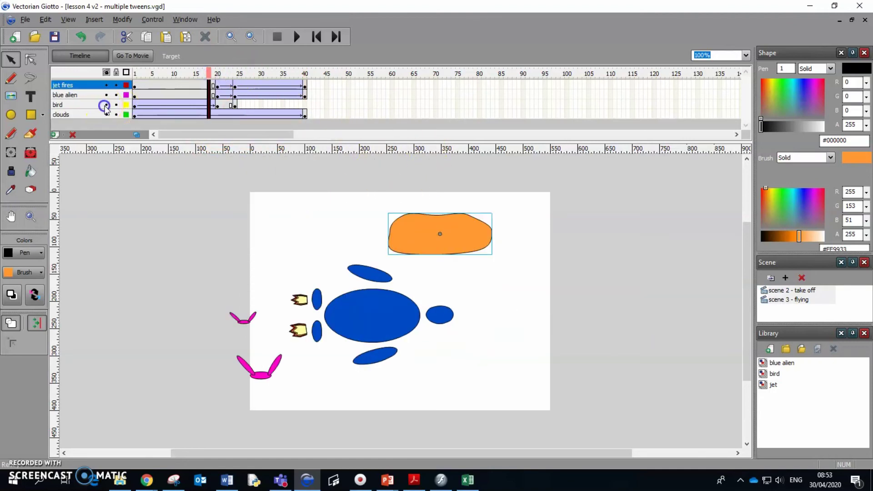
{"action": "left_click", "coordinate": [209, 73]}
{"action": "left_click_drag", "start_coordinate": [209, 73], "coordinate": [305, 88]}
{"action": "left_click", "coordinate": [62, 39]}
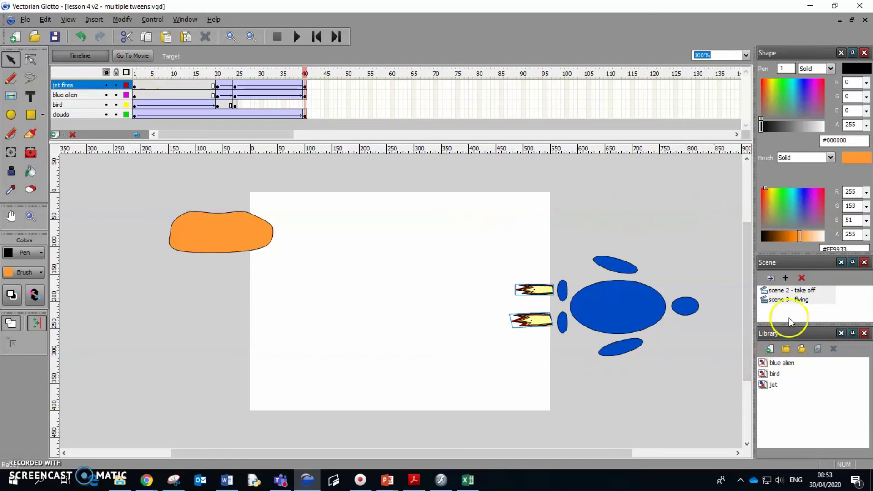
Step: Open scene 2 - take off and rename its two layers as jet fires and blue alien
{"action": "left_click", "coordinate": [807, 291]}
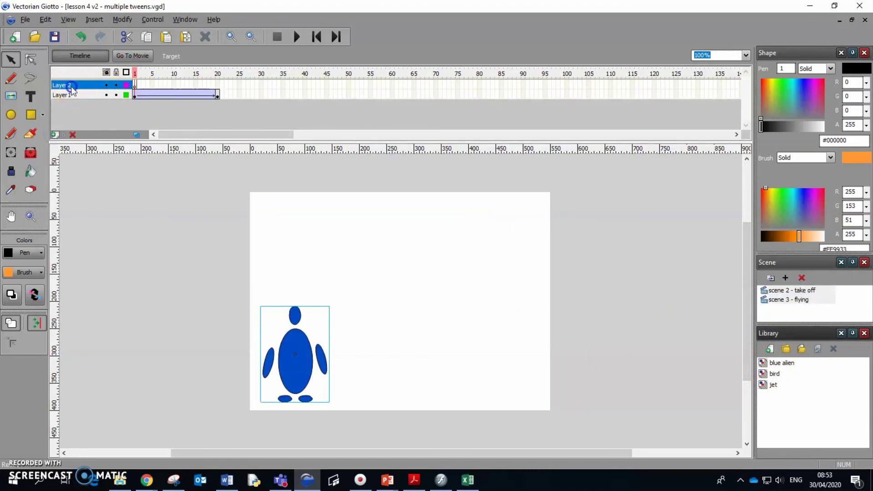
{"action": "double_click", "coordinate": [71, 85]}
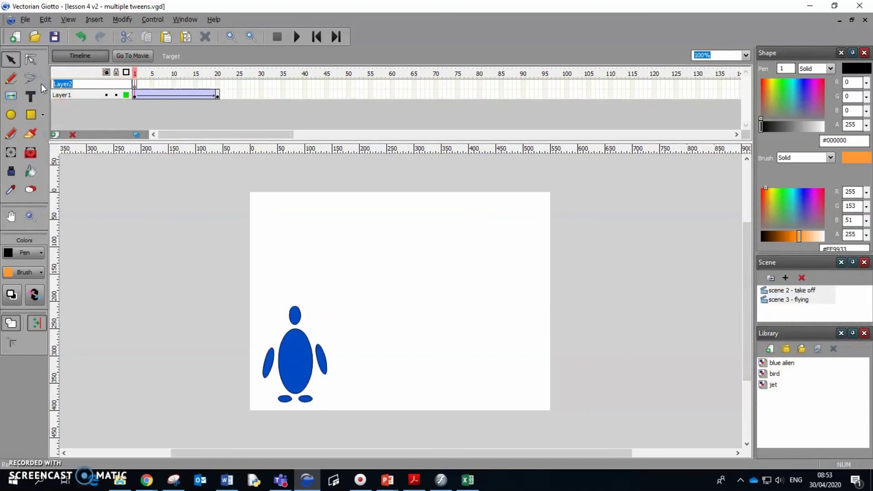
{"action": "left_click", "coordinate": [137, 84]}
Step: Place two scaled-down jet instances on the jet fires layer at frame 1, one beneath each of the alien's feet
{"action": "left_click_drag", "start_coordinate": [779, 385], "coordinate": [459, 323]}
{"action": "left_click", "coordinate": [14, 156]}
{"action": "left_click_drag", "start_coordinate": [540, 226], "coordinate": [415, 364]}
{"action": "mouse_move", "coordinate": [538, 420]}
{"action": "left_mouse_down"}
{"action": "mouse_move", "coordinate": [488, 366]}
{"action": "mouse_move", "coordinate": [536, 419]}
{"action": "left_mouse_up"}
{"action": "mouse_move", "coordinate": [378, 225]}
{"action": "left_mouse_down"}
{"action": "mouse_move", "coordinate": [407, 265]}
{"action": "mouse_move", "coordinate": [385, 232]}
{"action": "left_mouse_up"}
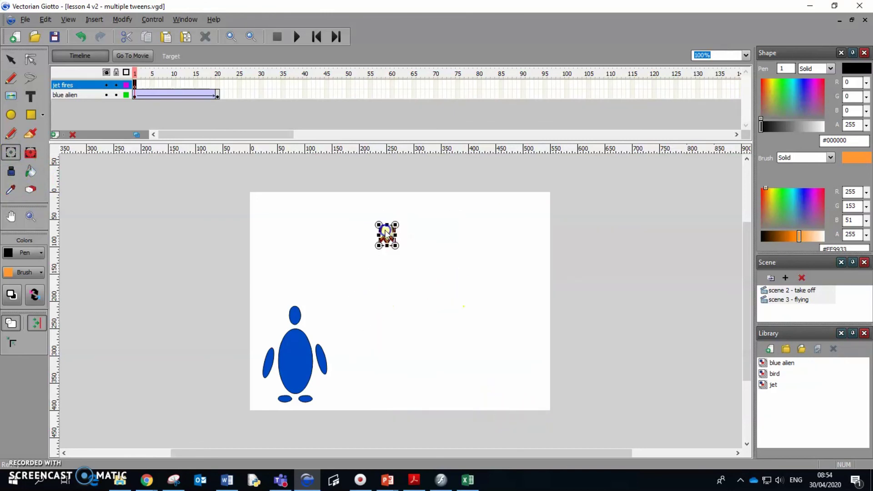
{"action": "left_click_drag", "start_coordinate": [402, 307], "coordinate": [287, 422]}
{"action": "left_click_drag", "start_coordinate": [390, 232], "coordinate": [308, 415]}
{"action": "left_click", "coordinate": [171, 103]}
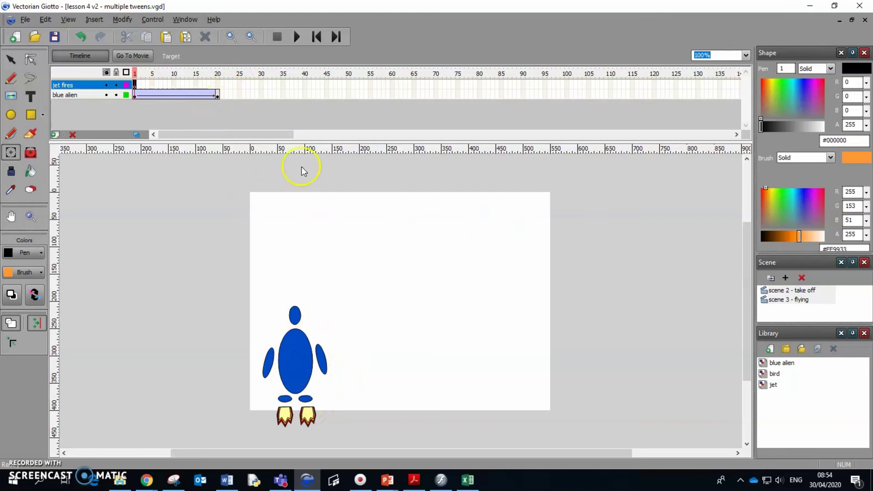
Step: Insert a keyframe at frame 20 on the jet fires layer, with the jets moved and rotated to line up behind the alien's feet
{"action": "left_click", "coordinate": [217, 85]}
{"action": "right_click", "coordinate": [217, 85]}
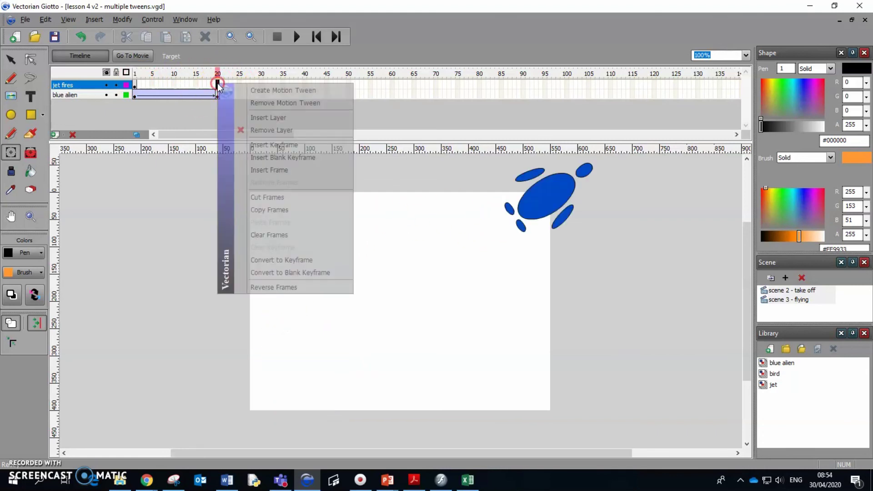
{"action": "left_click", "coordinate": [291, 144]}
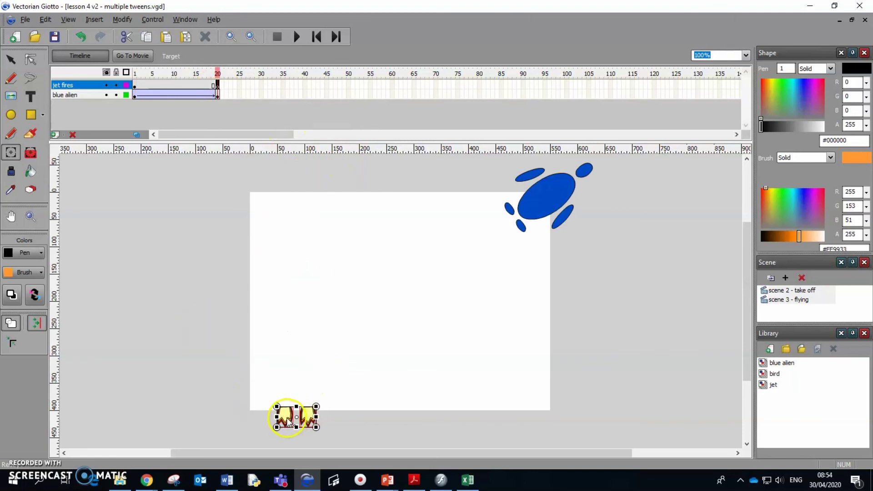
{"action": "left_click_drag", "start_coordinate": [285, 417], "coordinate": [293, 380]}
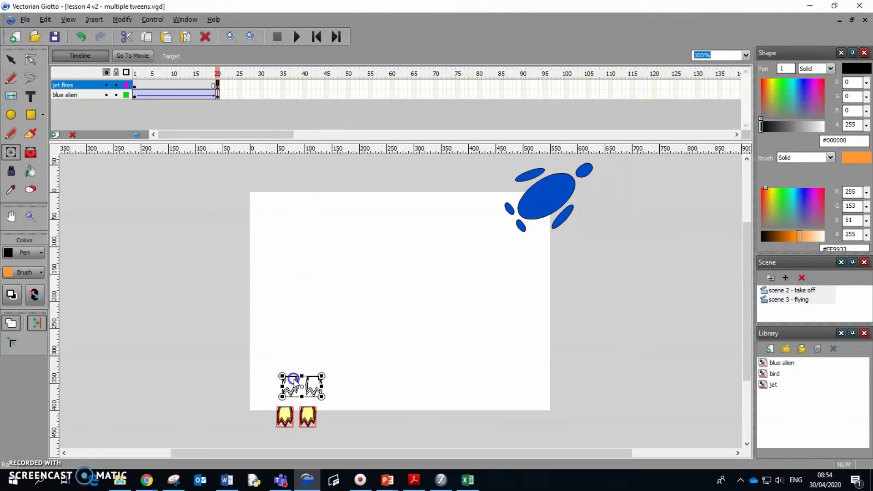
{"action": "left_click_drag", "start_coordinate": [378, 300], "coordinate": [477, 246]}
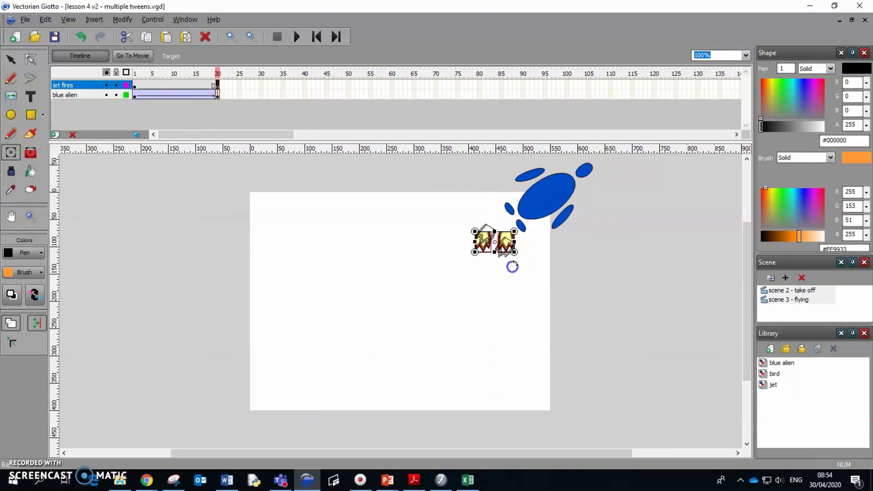
{"action": "left_click_drag", "start_coordinate": [507, 253], "coordinate": [511, 240]}
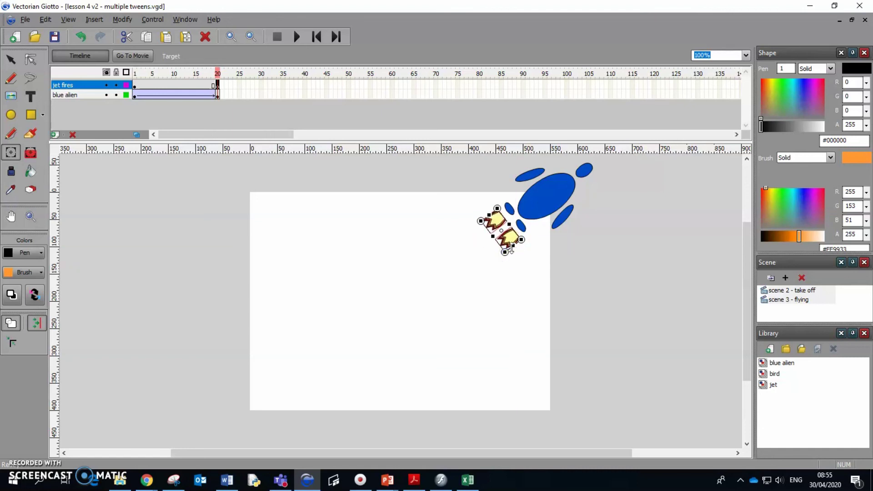
{"action": "left_click", "coordinate": [519, 291]}
Step: Create a motion tween between frames 1 and 20 on the jet fires layer and scrub through it
{"action": "right_click", "coordinate": [180, 86]}
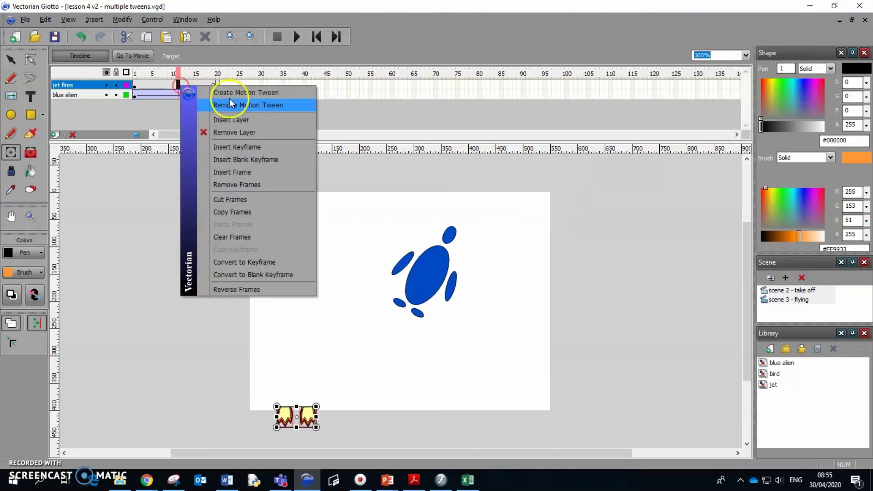
{"action": "left_click", "coordinate": [227, 89]}
{"action": "left_click_drag", "start_coordinate": [180, 75], "coordinate": [219, 78]}
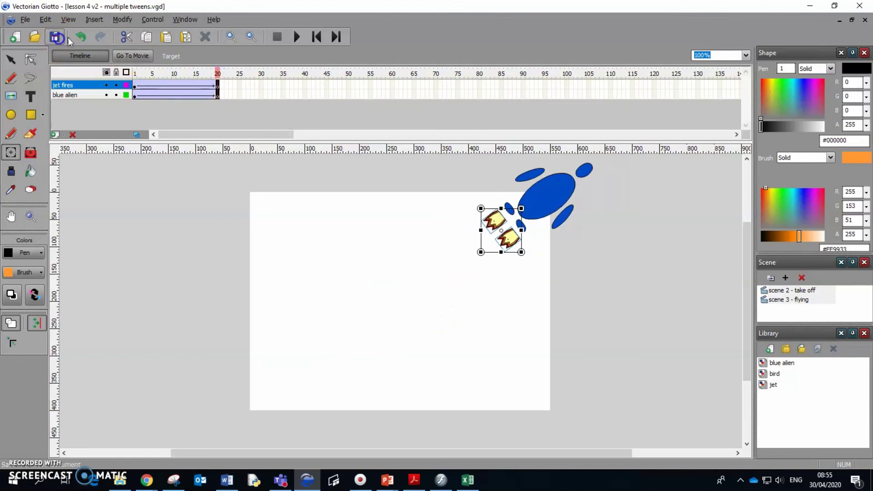
Step: Preview the complete movie in Adobe Flash Player
{"action": "left_click", "coordinate": [25, 19]}
{"action": "left_click", "coordinate": [51, 144]}
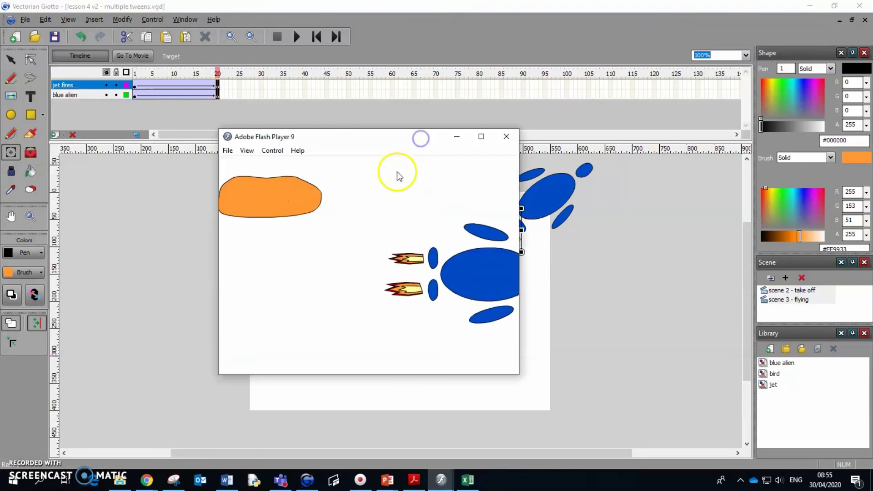